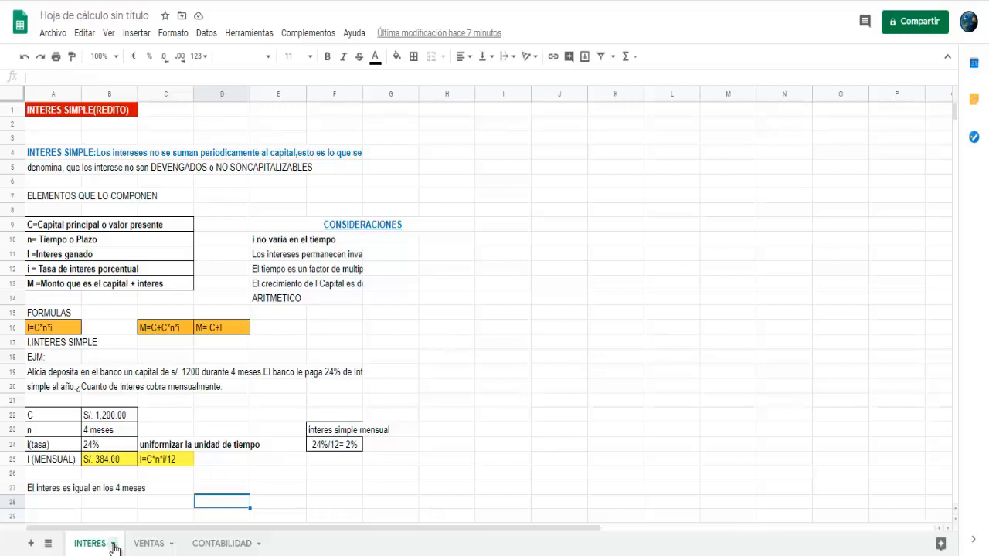
Color the sheet tabs red for INTERES, green for VENTAS and blue for CONTABILIDAD
{"action": "left_click", "coordinate": [114, 544]}
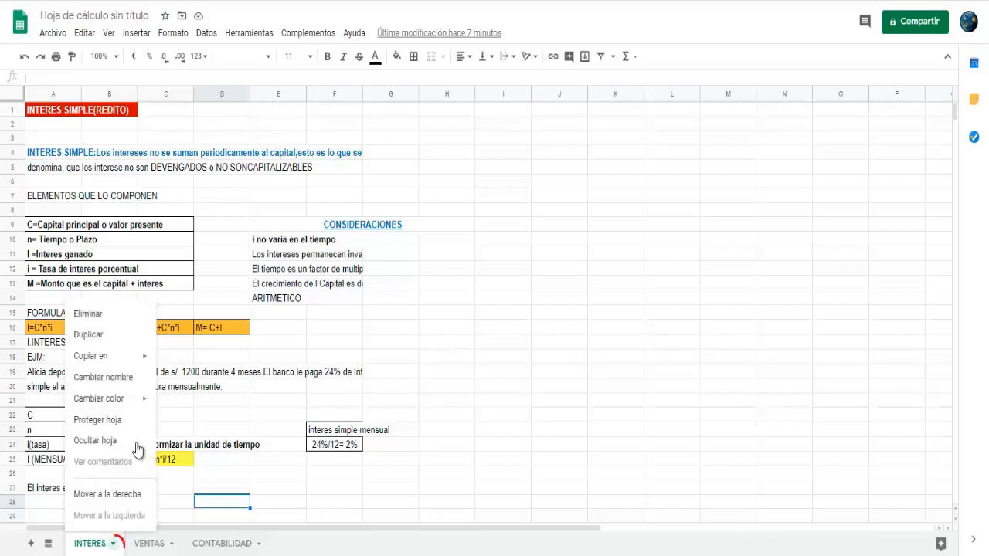
{"action": "mouse_move", "coordinate": [141, 400]}
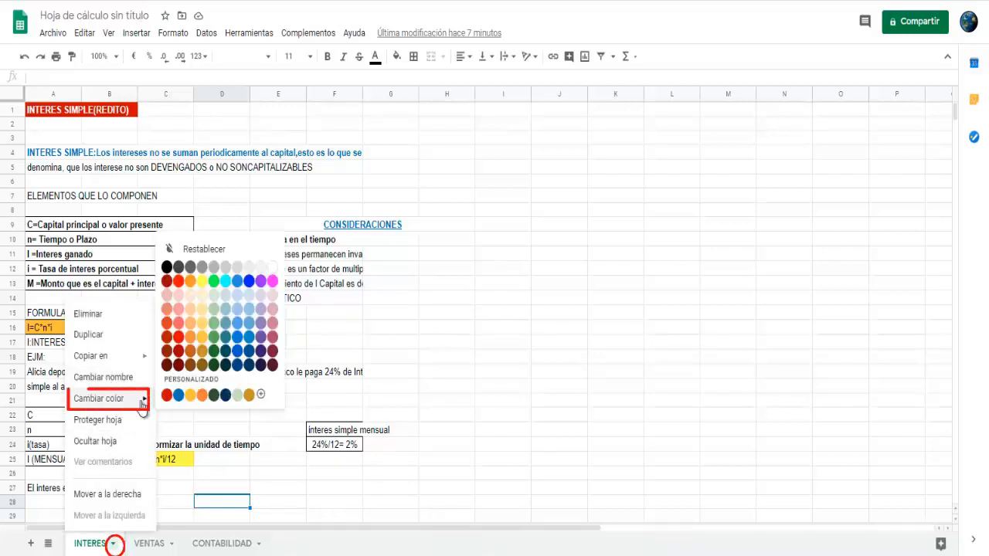
{"action": "left_click", "coordinate": [180, 283]}
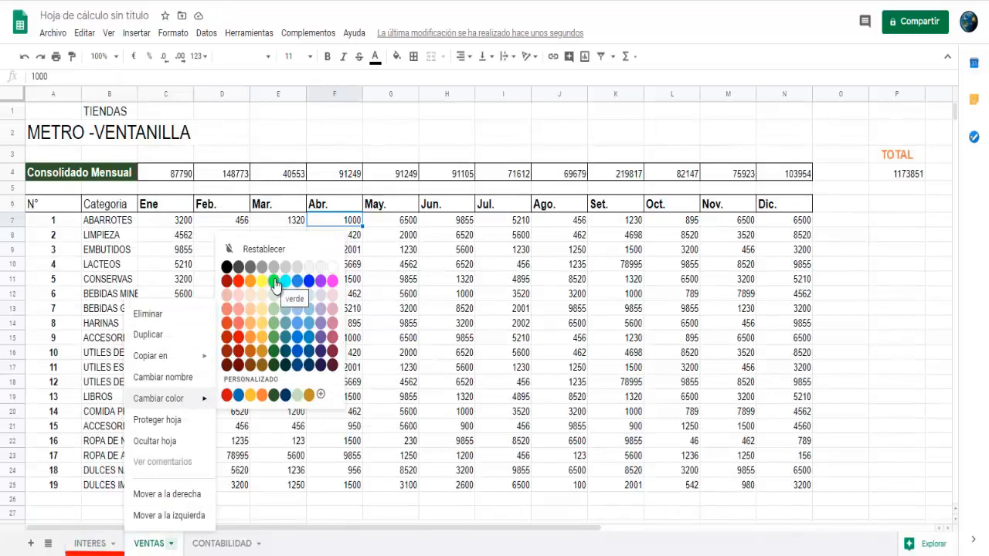
{"action": "left_click", "coordinate": [274, 281]}
{"action": "left_click", "coordinate": [259, 544]}
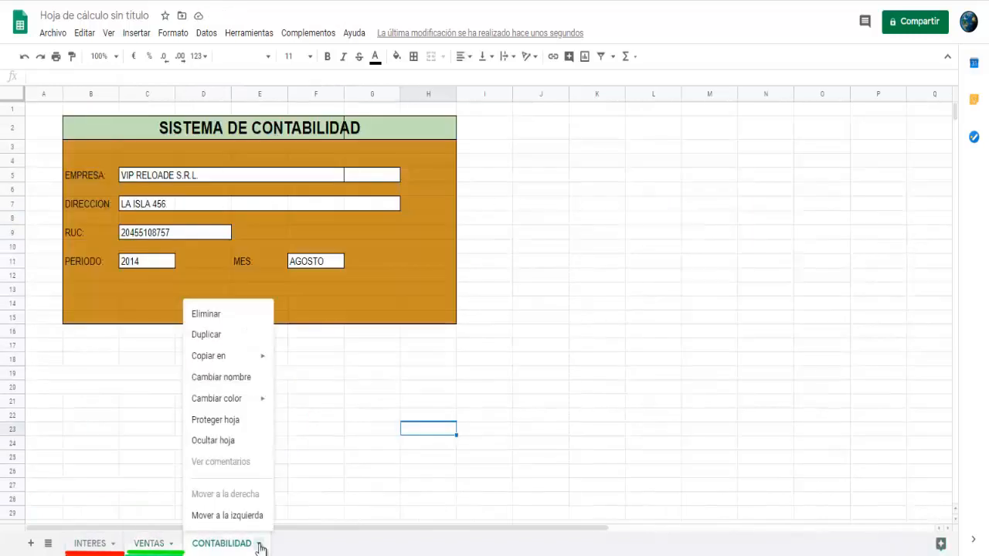
{"action": "mouse_move", "coordinate": [224, 399]}
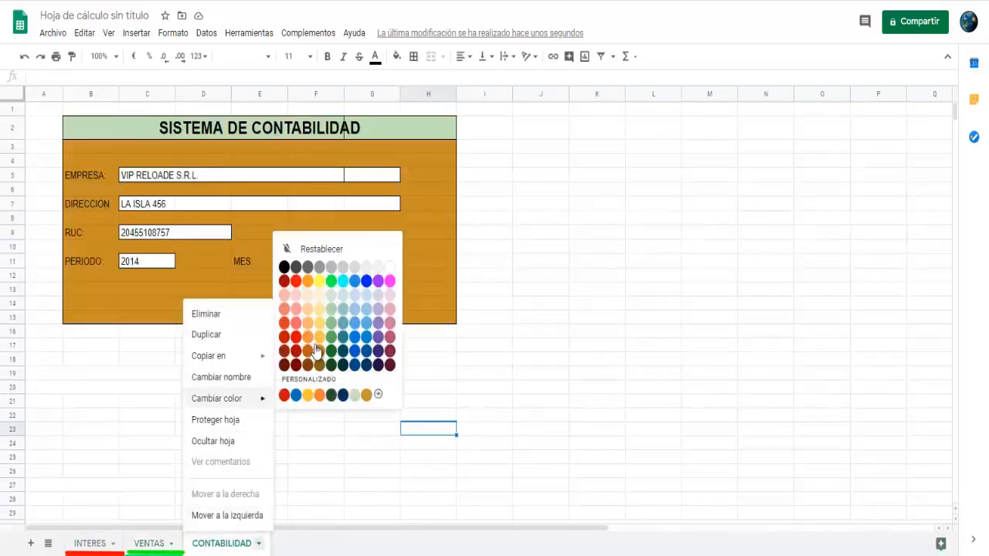
{"action": "left_click", "coordinate": [365, 281]}
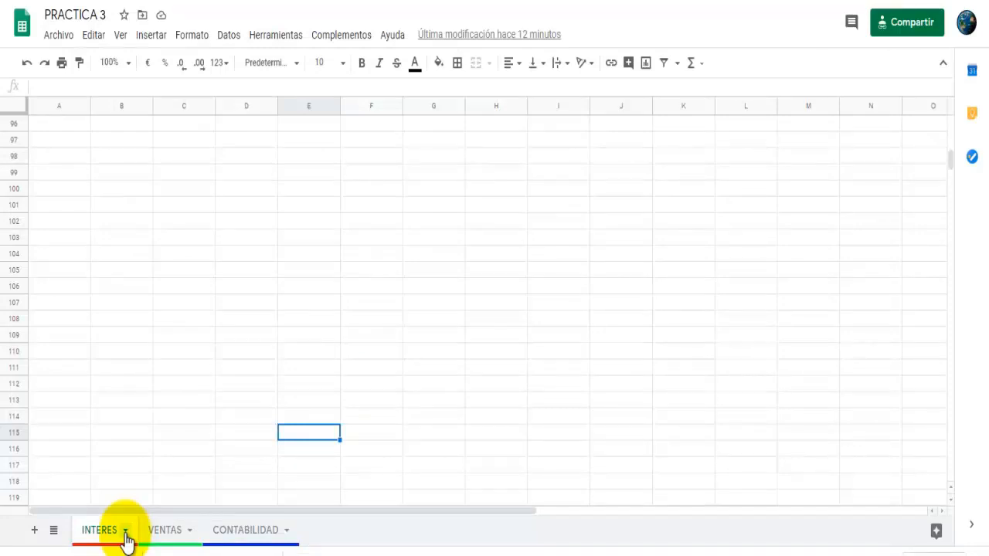
Protect the whole INTERES sheet with the description PROTECCIÓN DE HOJA, restricting editing to Solo tú
{"action": "left_click", "coordinate": [126, 532]}
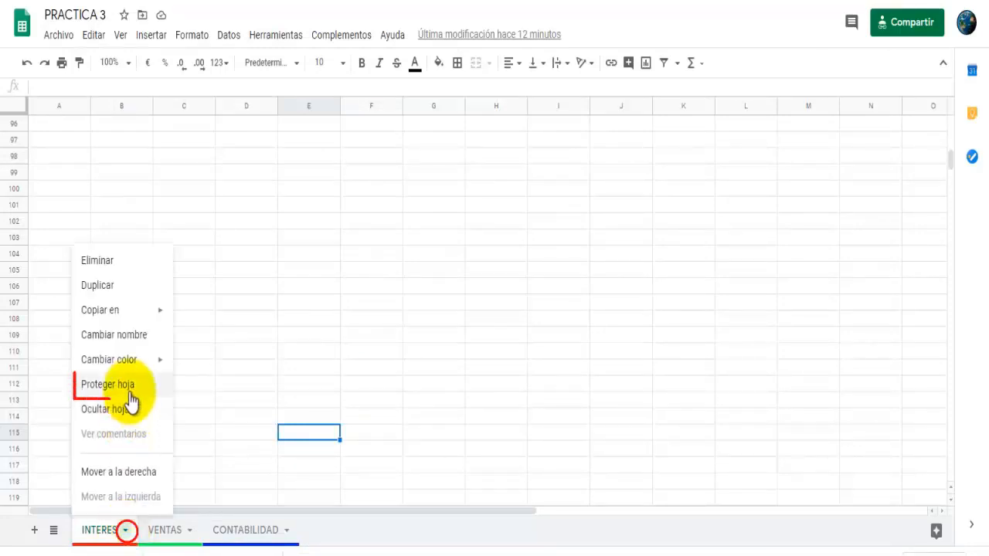
{"action": "left_click", "coordinate": [129, 392]}
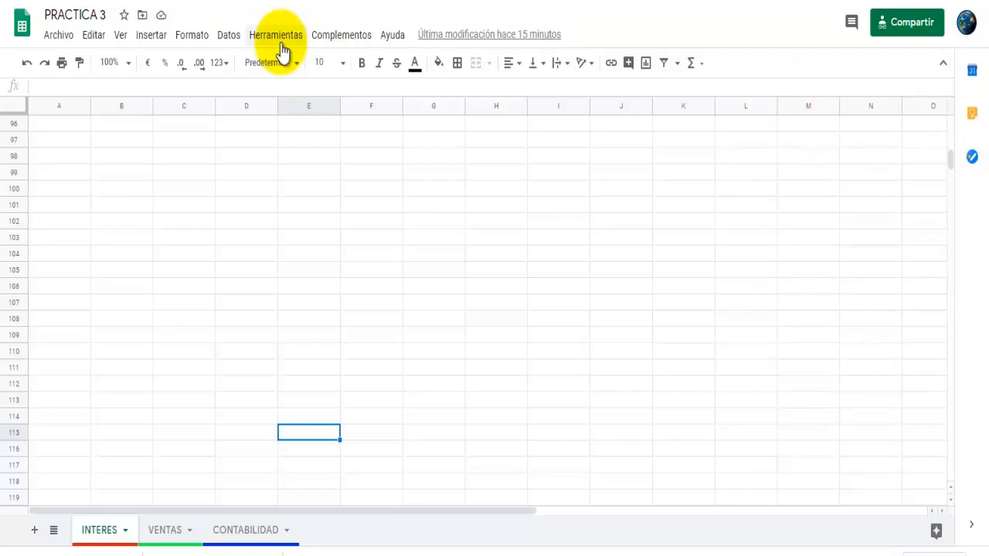
{"action": "left_click", "coordinate": [282, 50]}
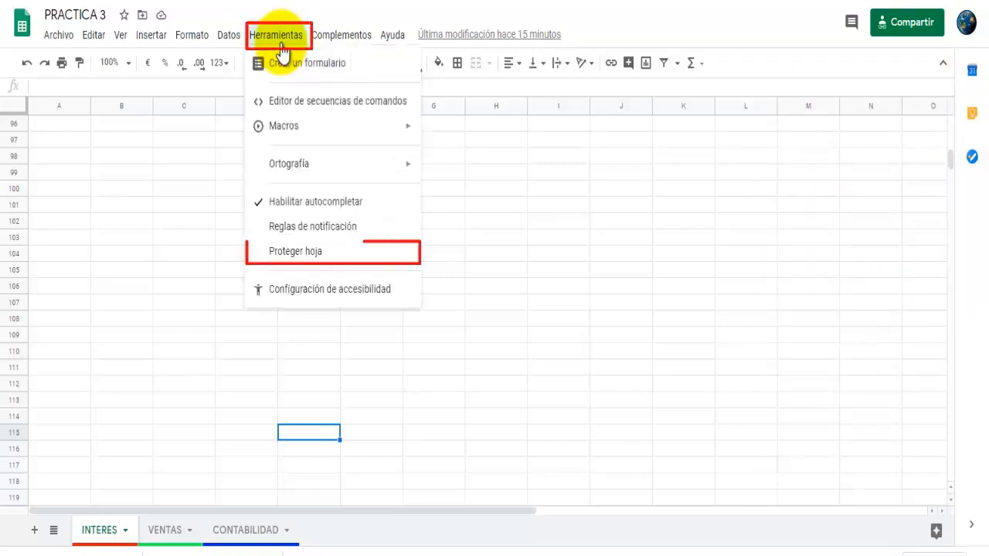
{"action": "left_click", "coordinate": [296, 252]}
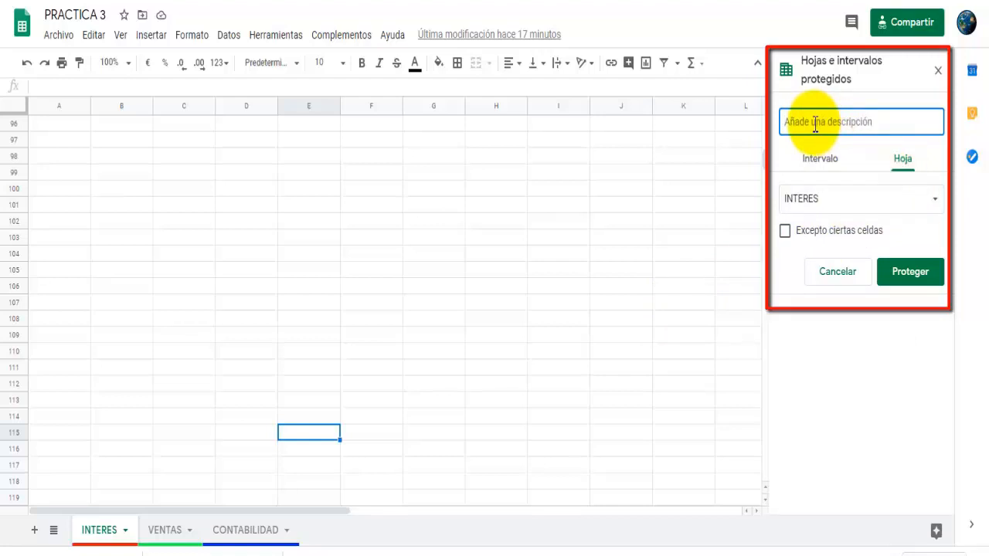
{"action": "type", "text": "PROTECCIÓN DE HOJA"}
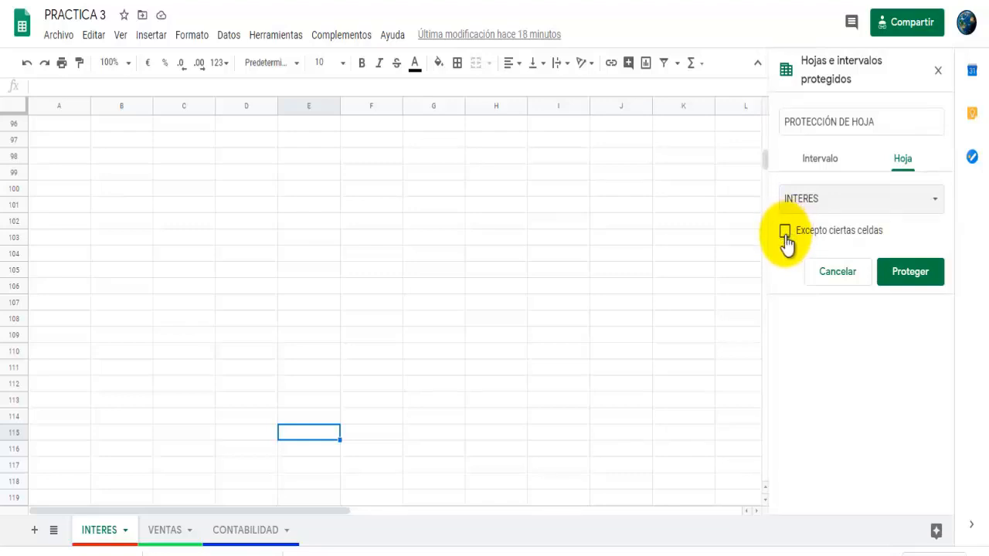
{"action": "left_click", "coordinate": [784, 234]}
{"action": "left_click", "coordinate": [785, 234]}
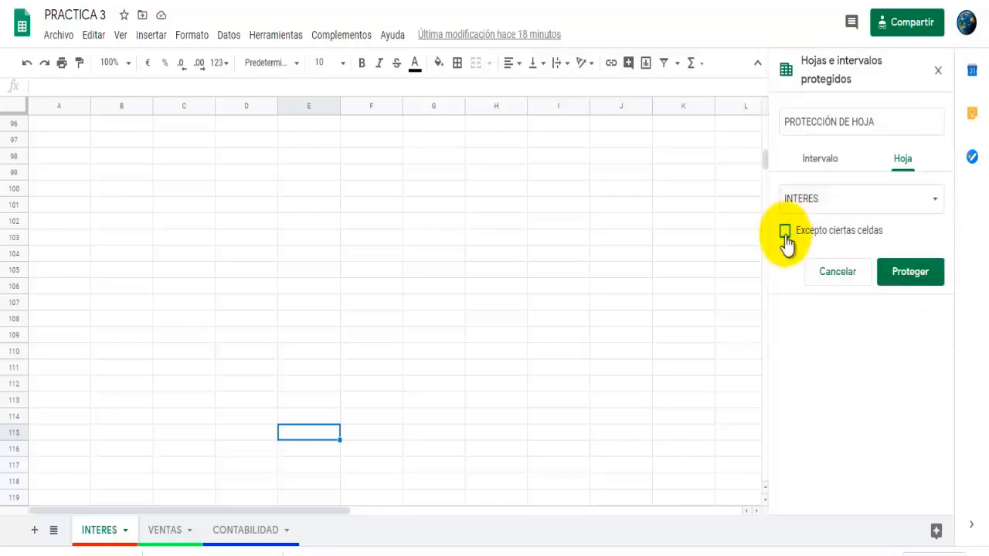
{"action": "left_click", "coordinate": [910, 275]}
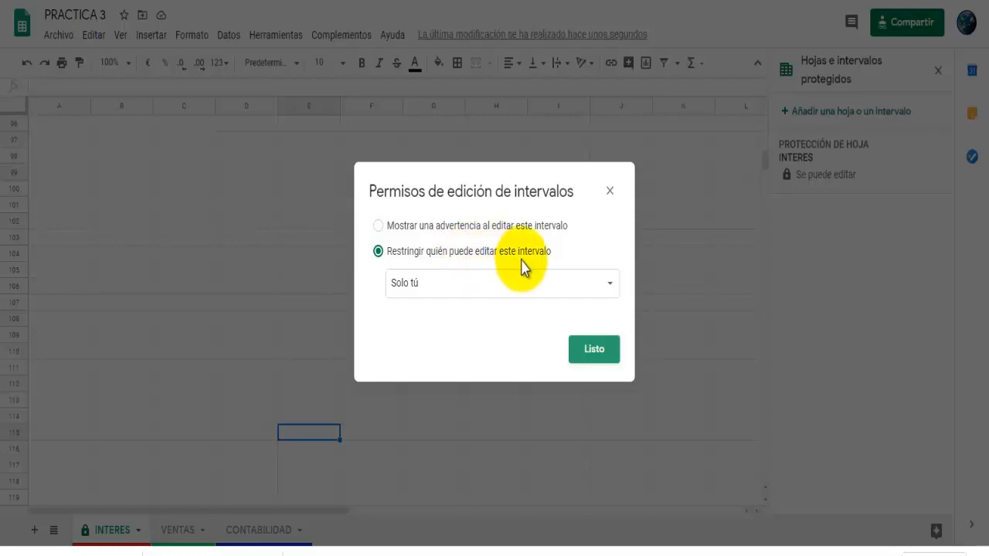
{"action": "left_click", "coordinate": [612, 290]}
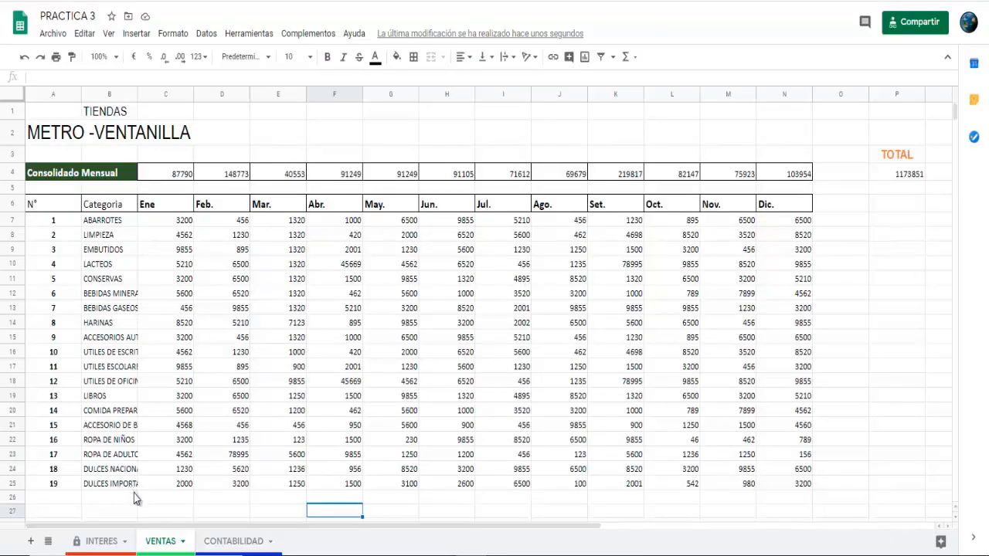
Hide the VENTAS sheet and restore it from the hidden sheets, checking VENTAS and CONTABILIDAD
{"action": "left_click", "coordinate": [184, 542]}
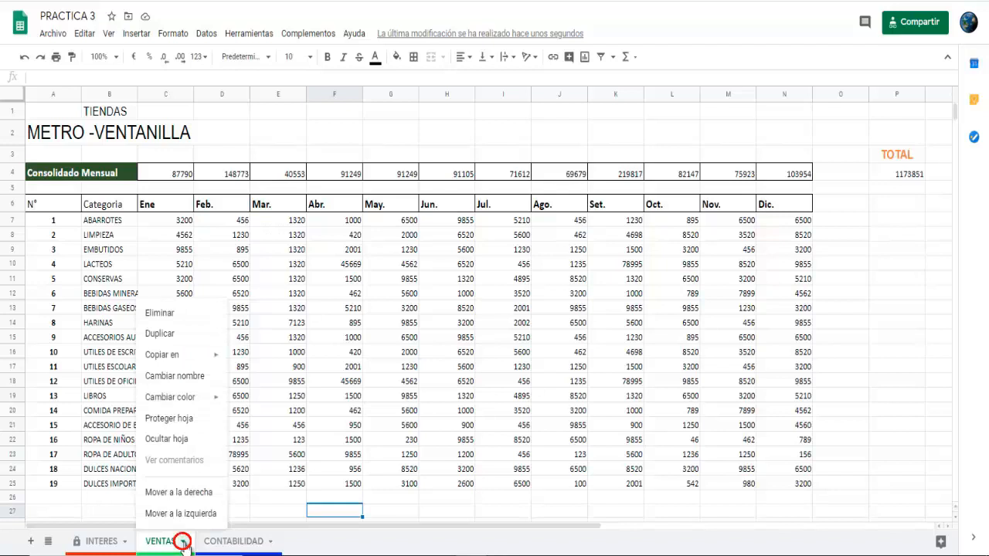
{"action": "left_click", "coordinate": [167, 439]}
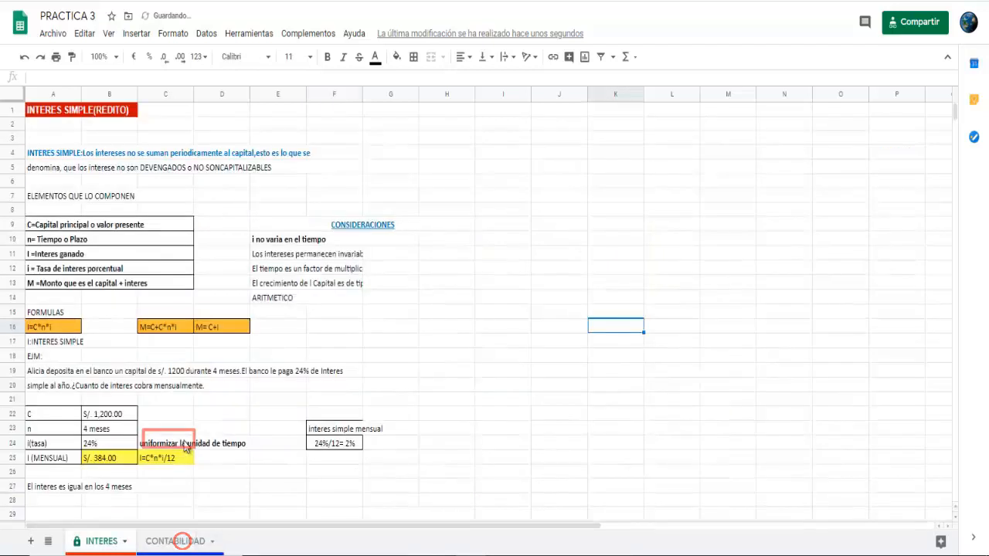
{"action": "left_click", "coordinate": [109, 35]}
{"action": "mouse_move", "coordinate": [215, 203]}
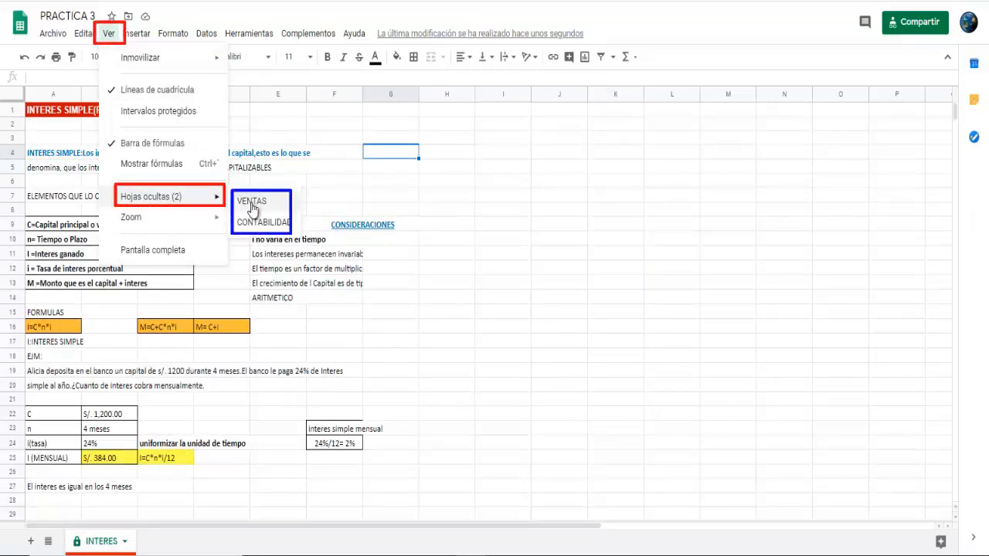
{"action": "left_click", "coordinate": [252, 203]}
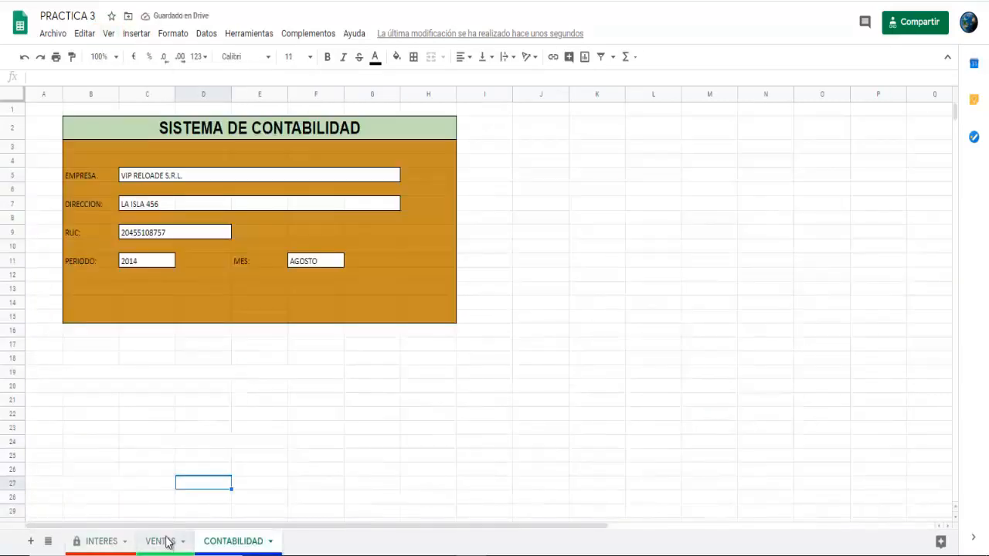
{"action": "left_click", "coordinate": [162, 541]}
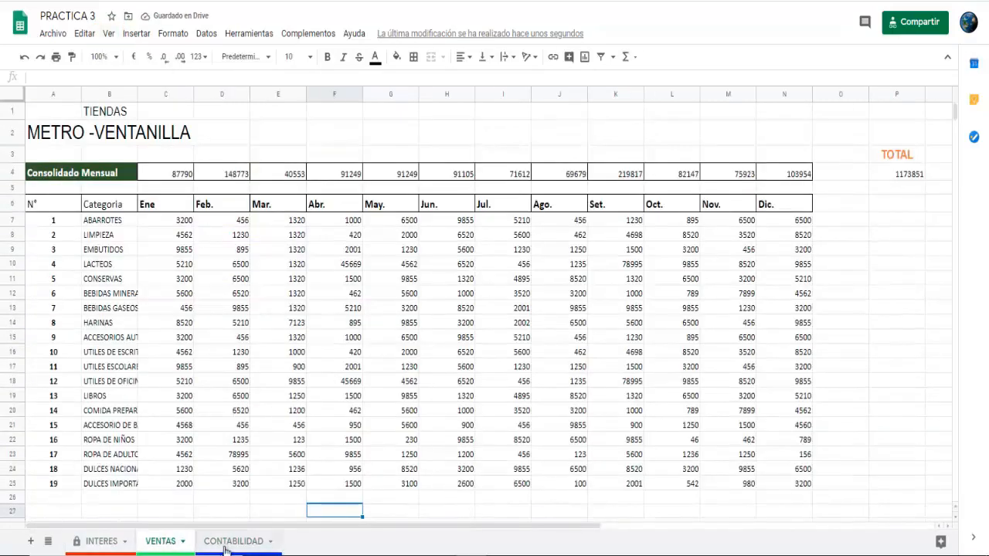
{"action": "left_click", "coordinate": [231, 542]}
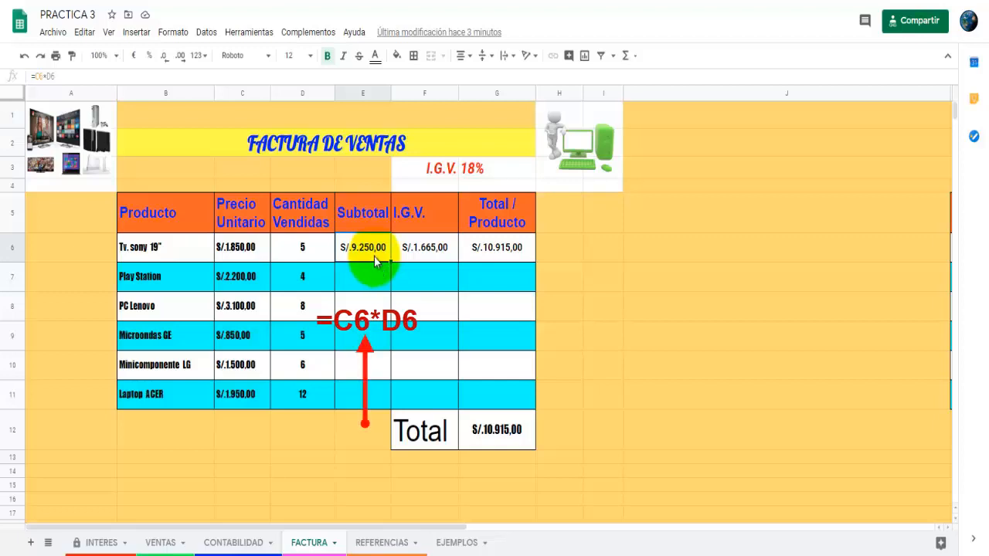
Copy the subtotal formula from cell E6 of the FACTURA sheet into E7 for the Play Station row
{"action": "key", "text": "ctrl+c"}
{"action": "right_click", "coordinate": [375, 261]}
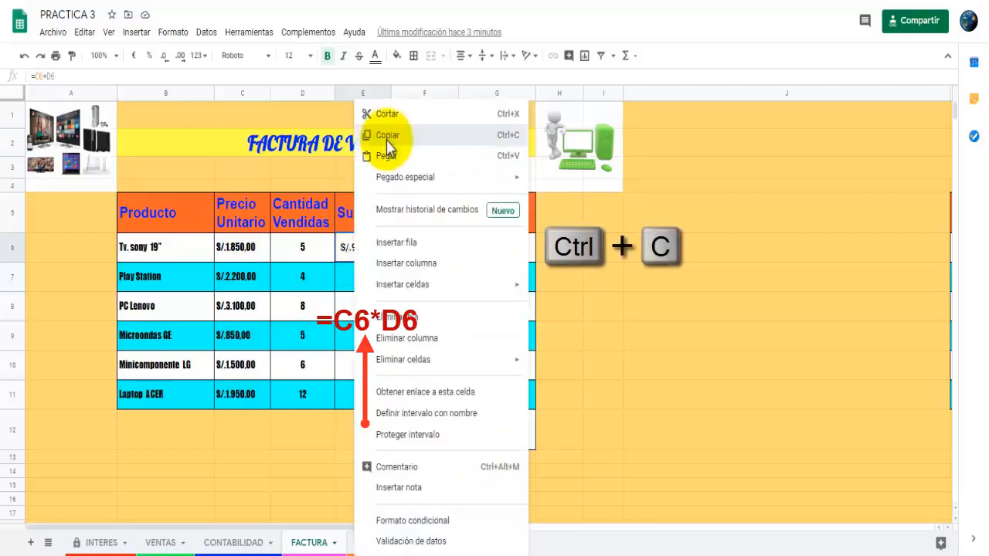
{"action": "left_click", "coordinate": [387, 138]}
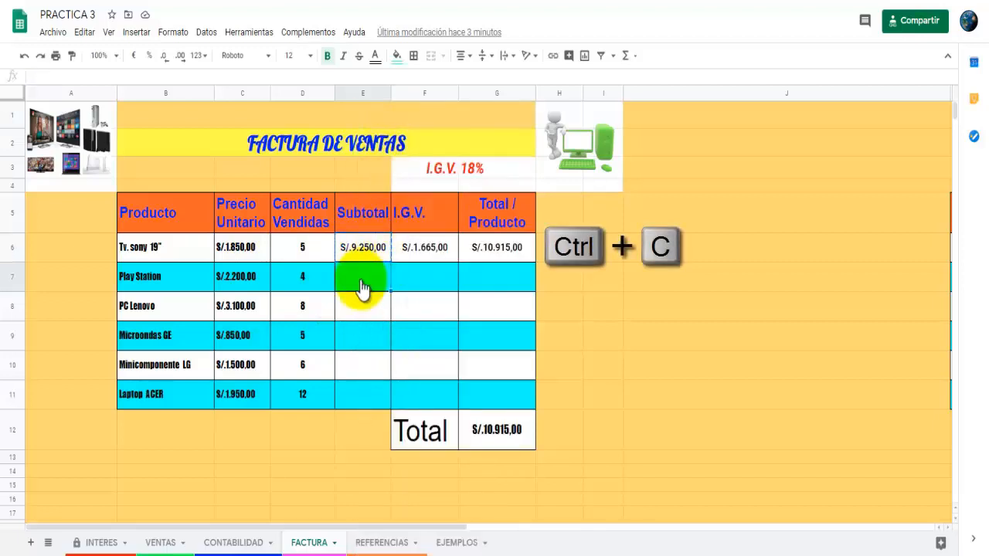
{"action": "right_click", "coordinate": [363, 288]}
{"action": "left_click", "coordinate": [379, 126]}
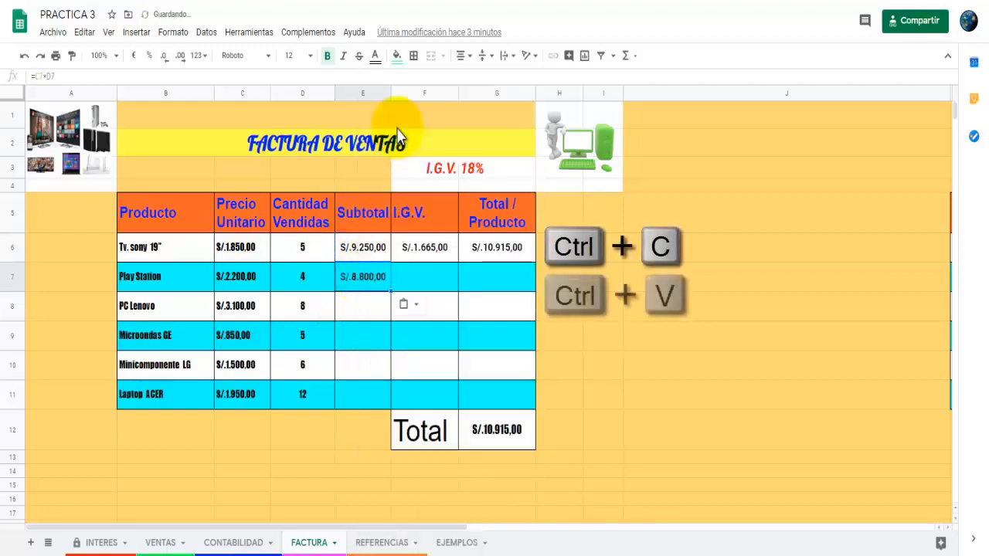
Compare the subtotal formulas in E6 and E7 with the unit price and quantity cells they reference
{"action": "left_click", "coordinate": [361, 254]}
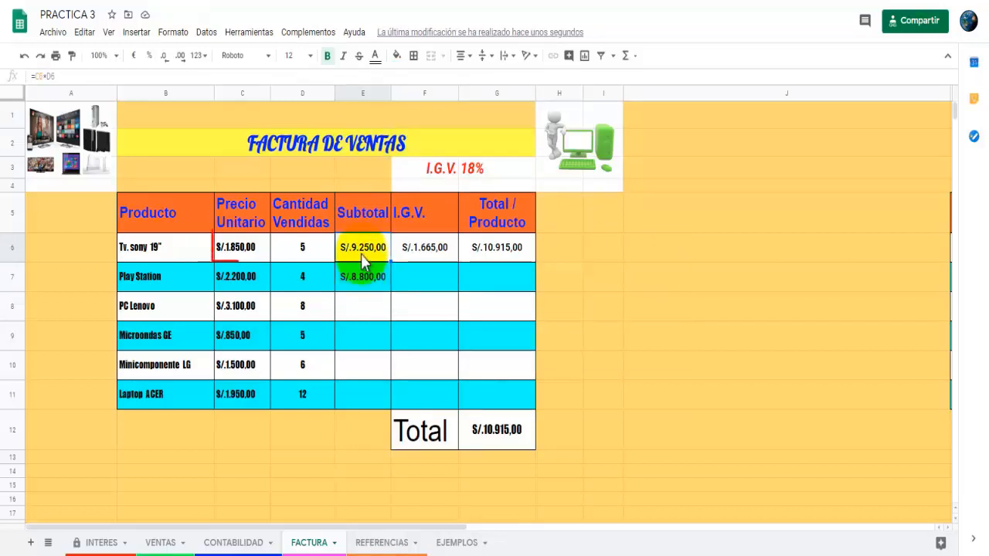
{"action": "left_click", "coordinate": [258, 261]}
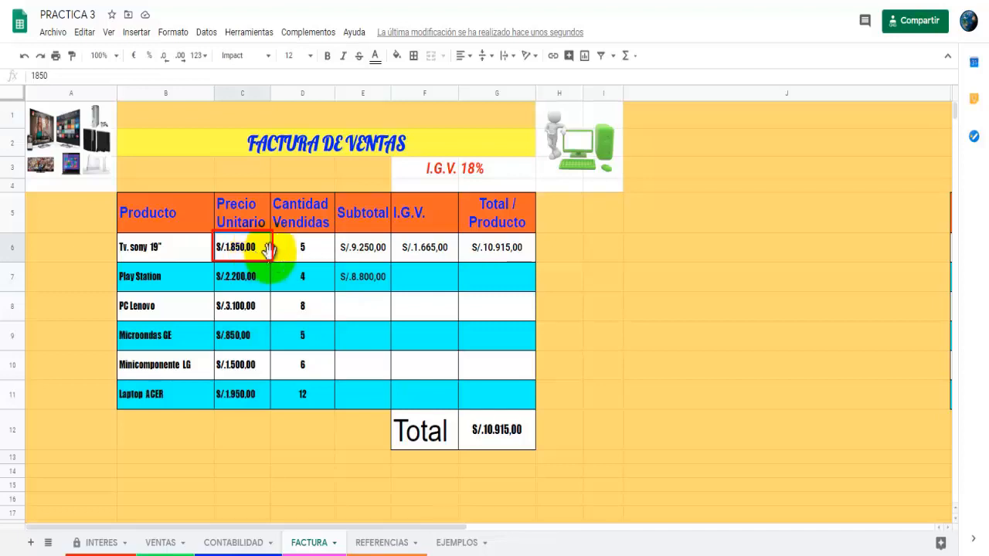
{"action": "left_click", "coordinate": [298, 257]}
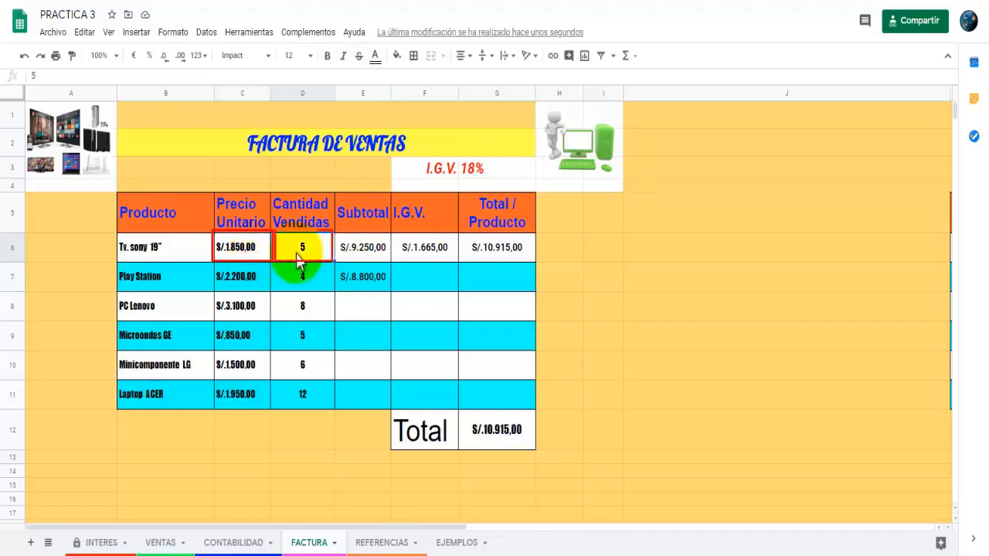
{"action": "left_click", "coordinate": [358, 284]}
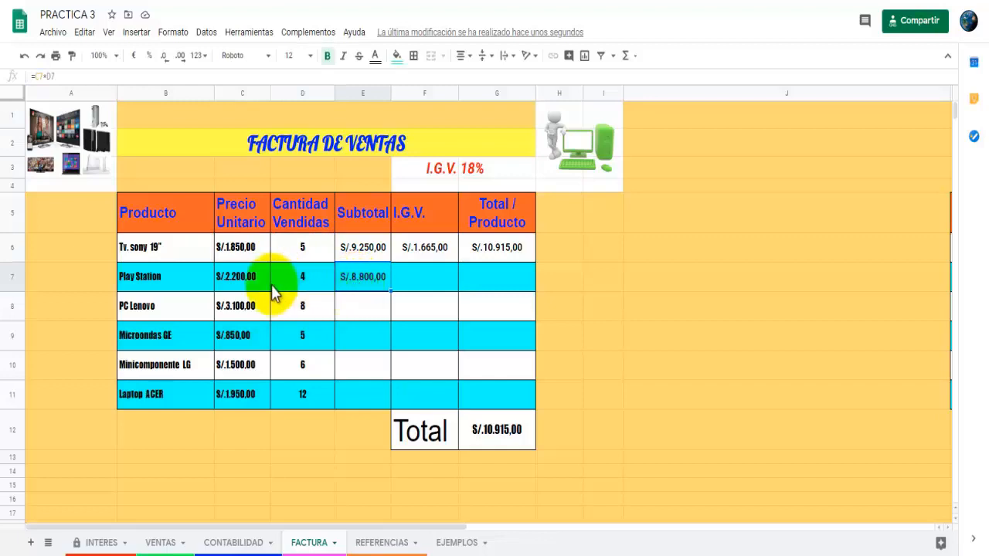
{"action": "left_click", "coordinate": [246, 287]}
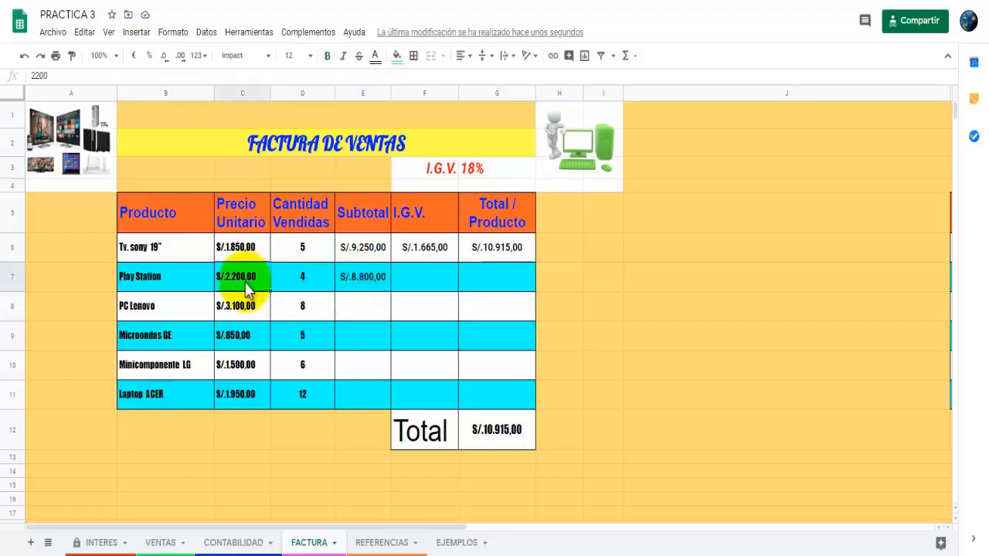
{"action": "left_click", "coordinate": [313, 287]}
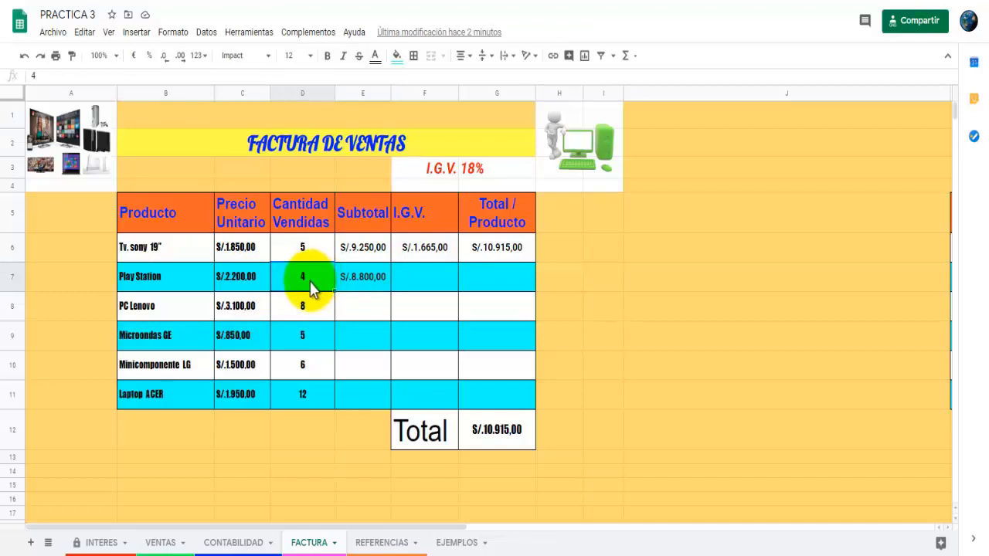
Fill the subtotal formula from E7 down through E11 for the remaining products
{"action": "left_click", "coordinate": [359, 284]}
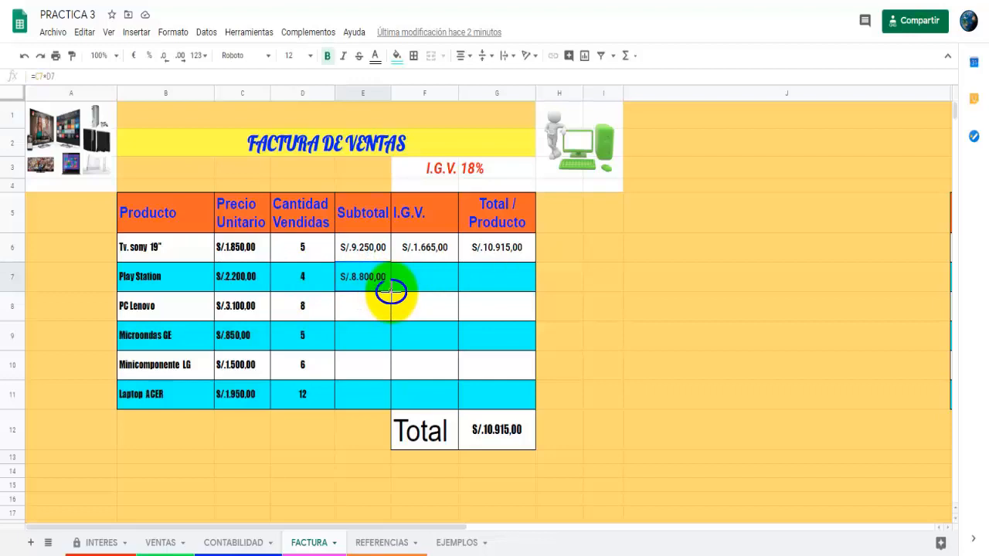
{"action": "left_click_drag", "start_coordinate": [391, 291], "coordinate": [391, 398]}
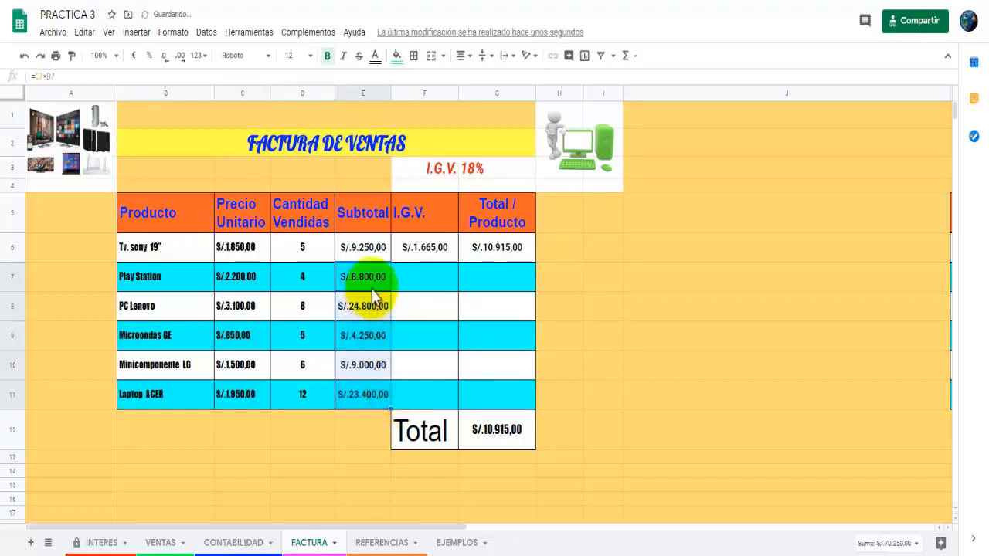
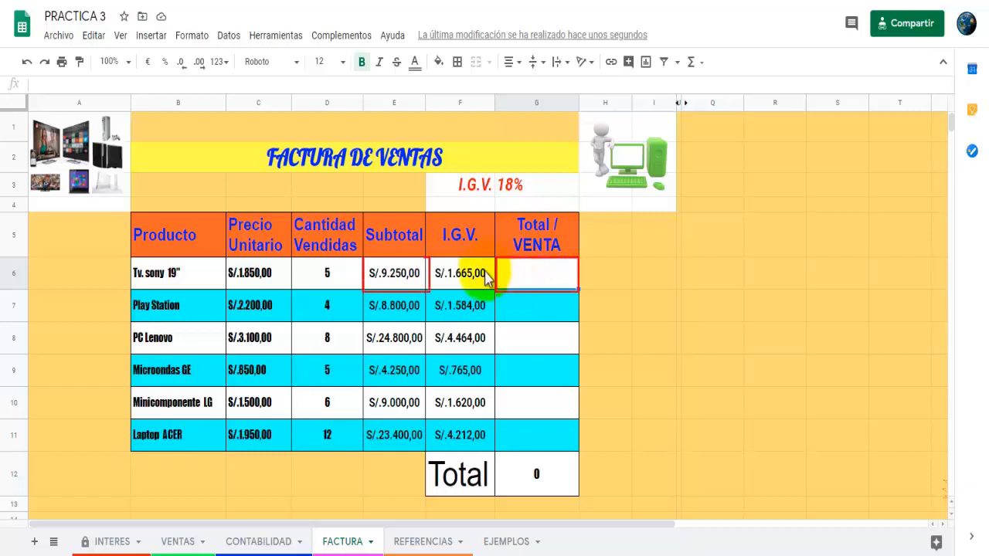
Start the sale total formula in G6 for the Tv. sony 19" row with the subtotal as mixed reference $E6
{"action": "left_click", "coordinate": [403, 278]}
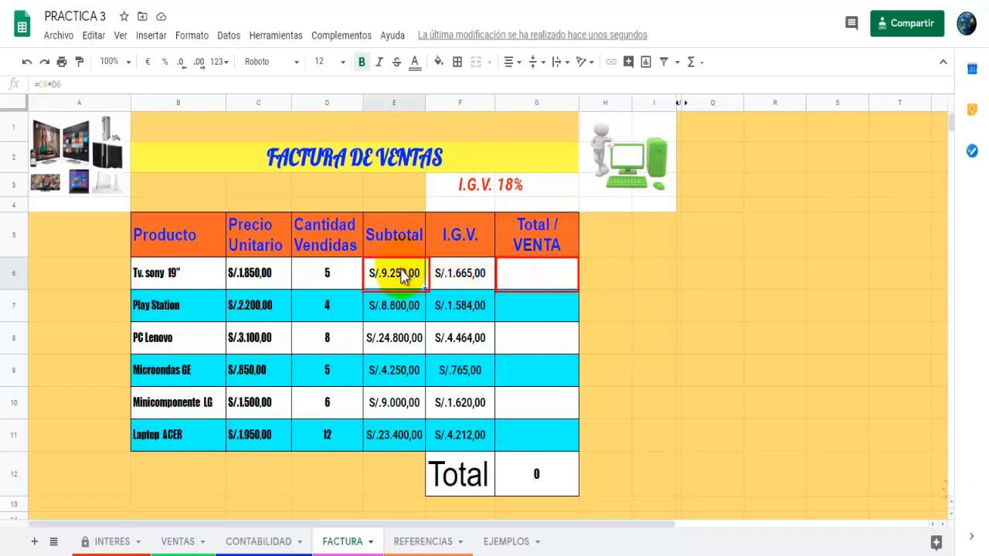
{"action": "left_click", "coordinate": [454, 278]}
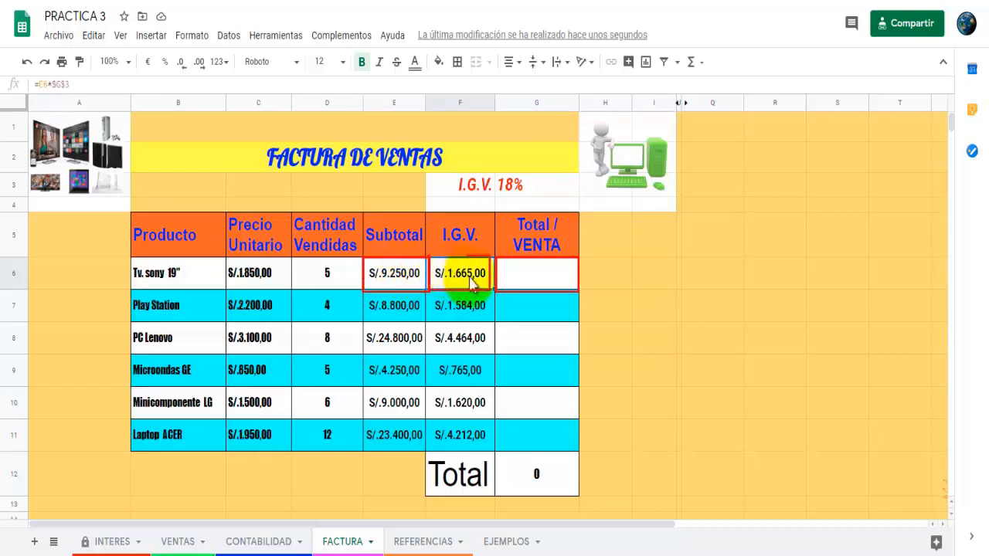
{"action": "left_click", "coordinate": [519, 284]}
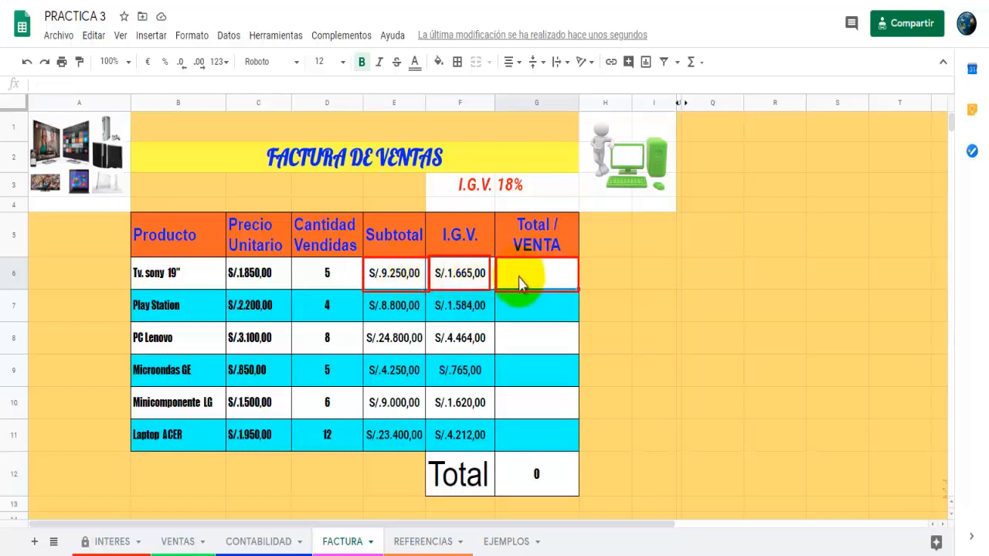
{"action": "type", "text": "="}
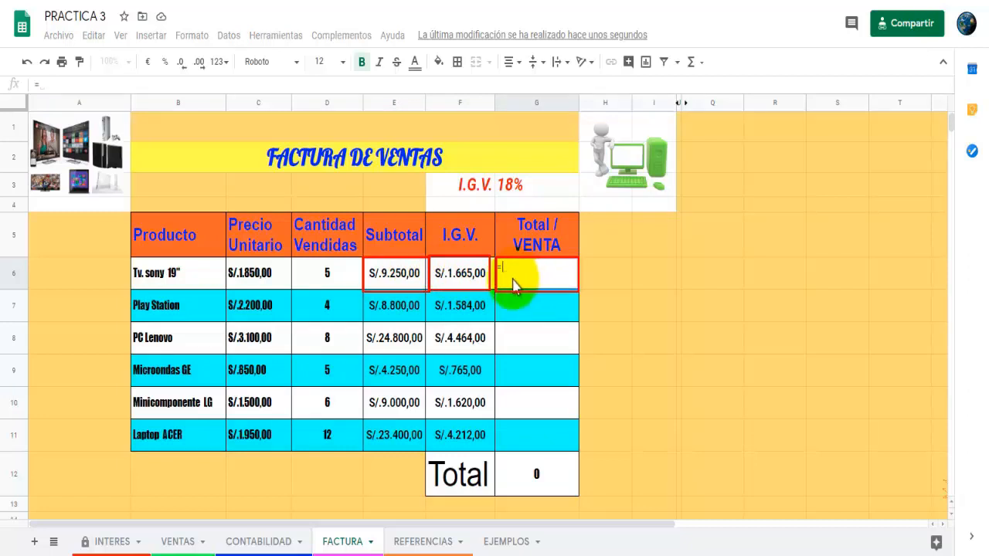
{"action": "left_click", "coordinate": [392, 275]}
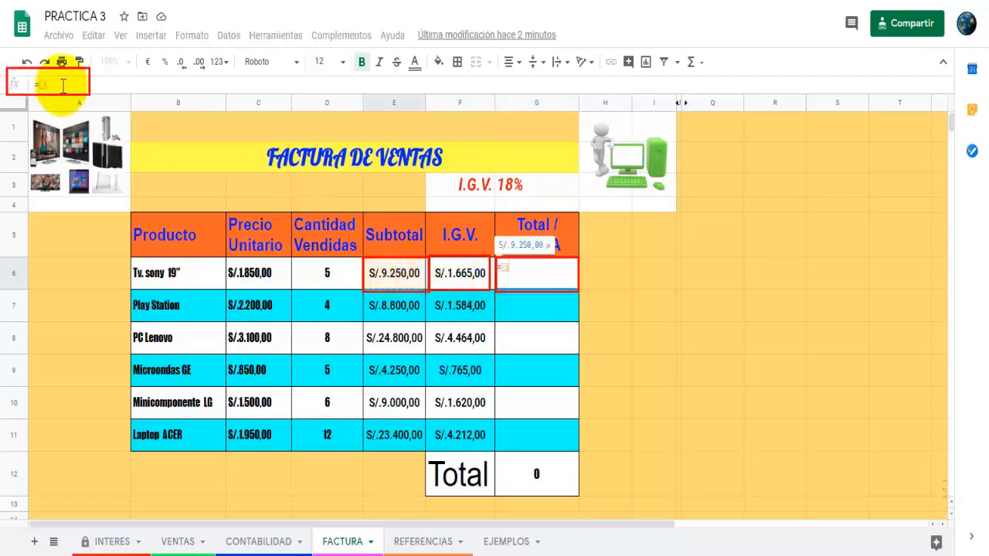
{"action": "key", "text": "F4"}
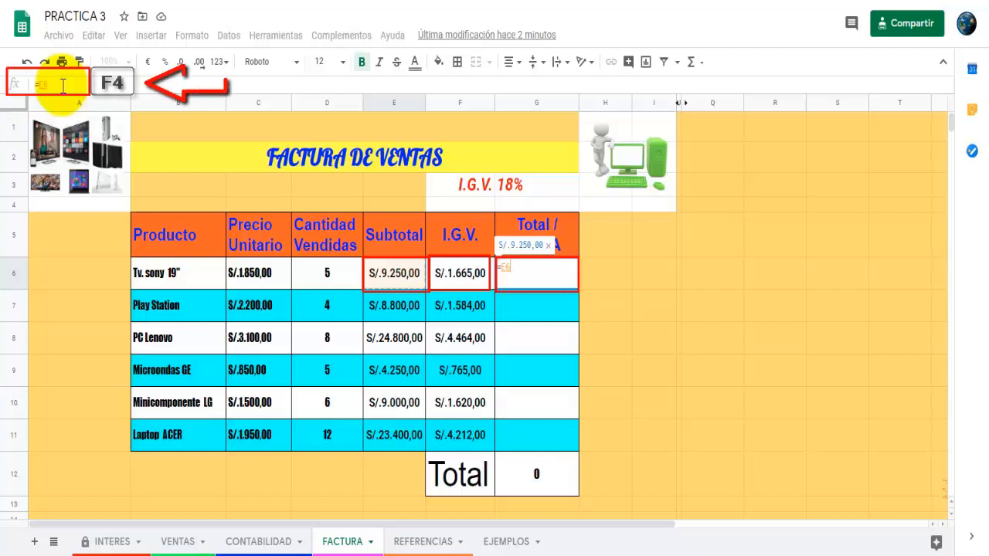
{"action": "key", "text": "F4"}
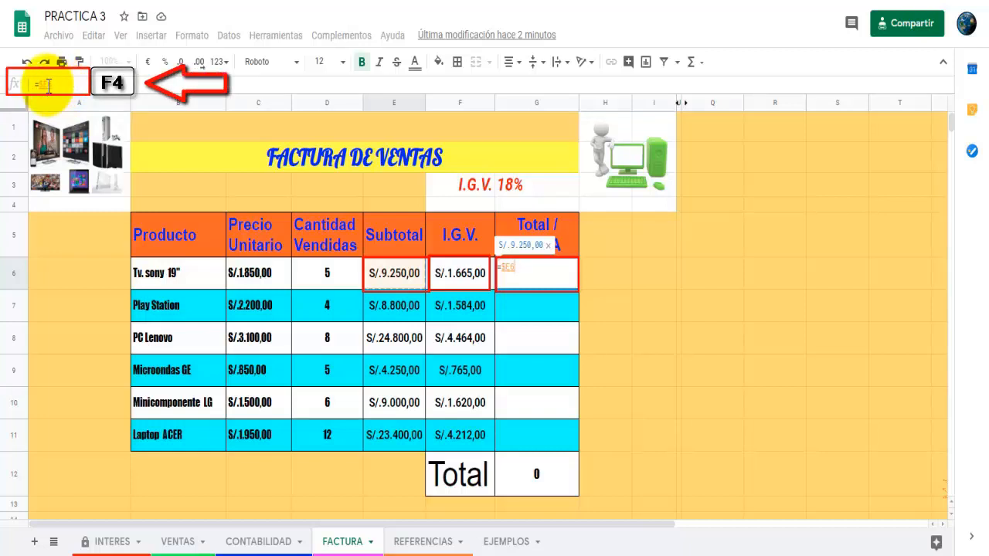
{"action": "key", "text": "F4"}
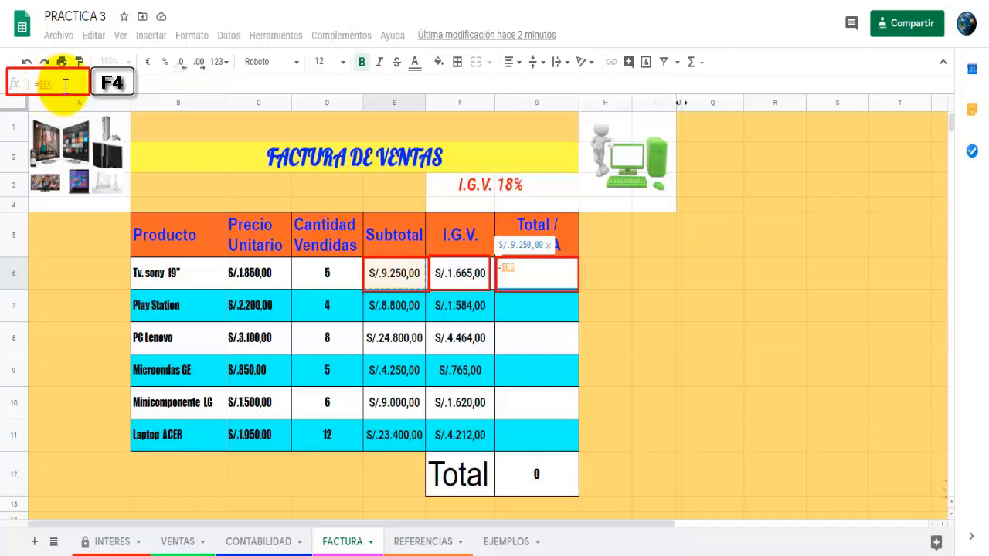
Add the I.G.V. cell F6 to the sale total formula in G6 and fix its column reference
{"action": "left_click", "coordinate": [67, 87]}
{"action": "type", "text": "+"}
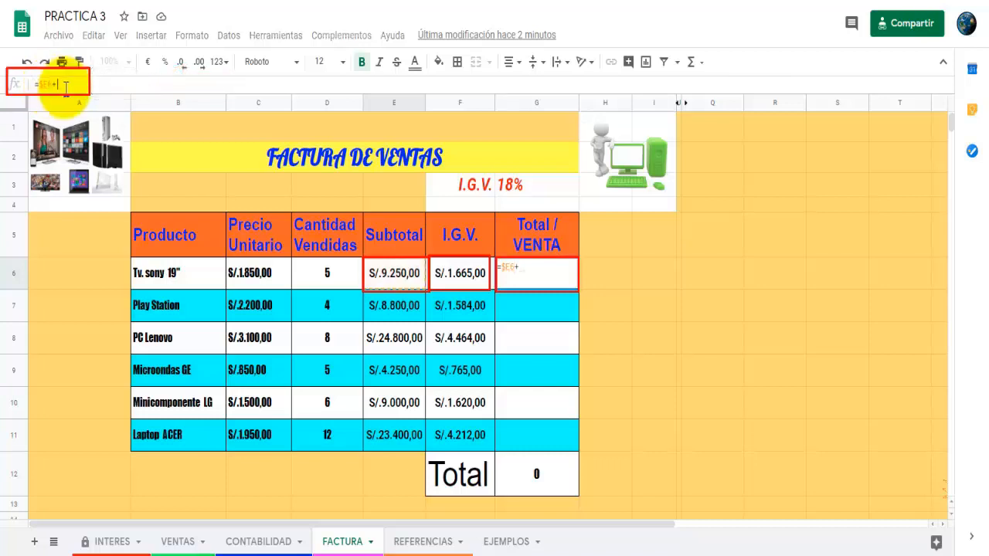
{"action": "left_click", "coordinate": [463, 275]}
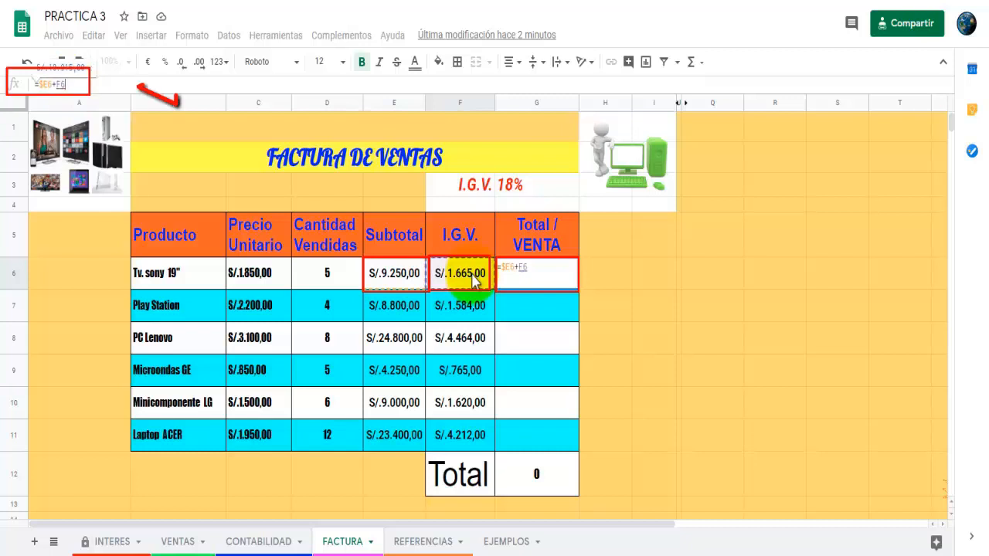
{"action": "key", "text": "F4"}
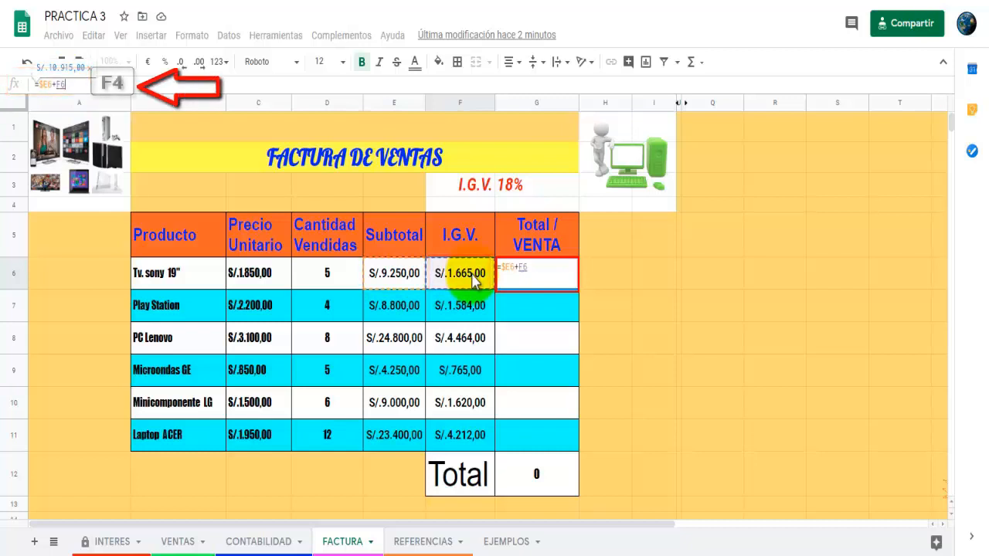
{"action": "key", "text": "F4"}
{"action": "key", "text": "F4"}
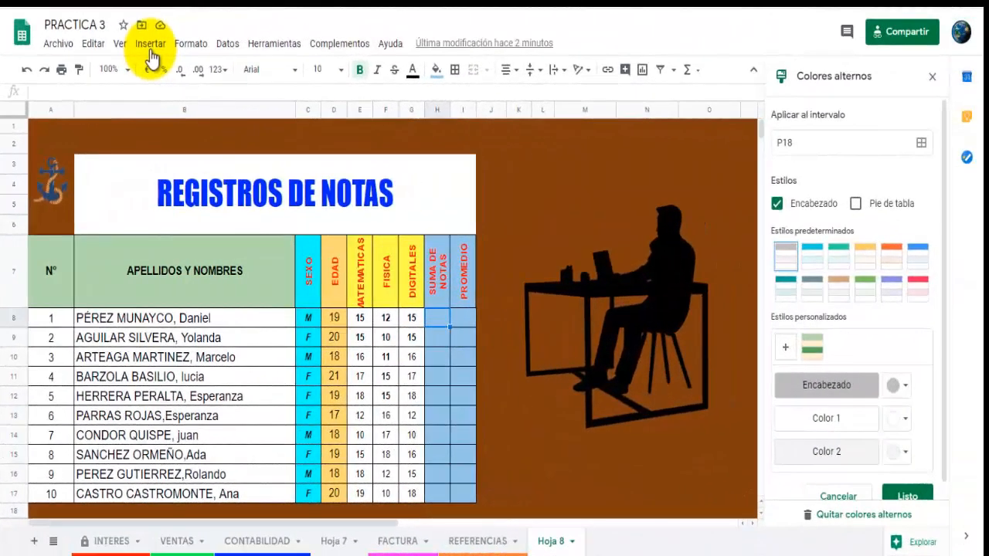
Browse the available spreadsheet functions and their categories, including Todas, Bases de datos and Búsqueda
{"action": "left_click", "coordinate": [151, 47]}
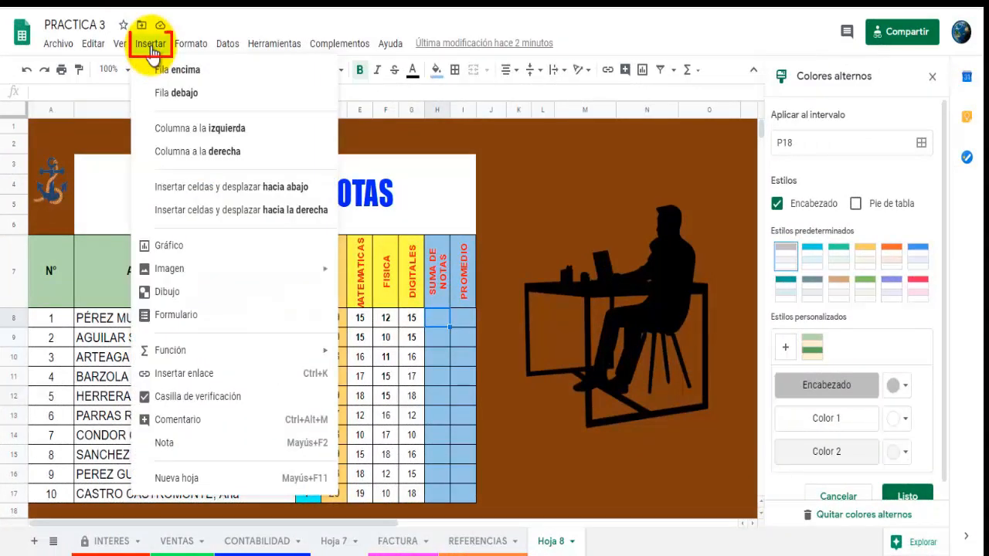
{"action": "mouse_move", "coordinate": [221, 353]}
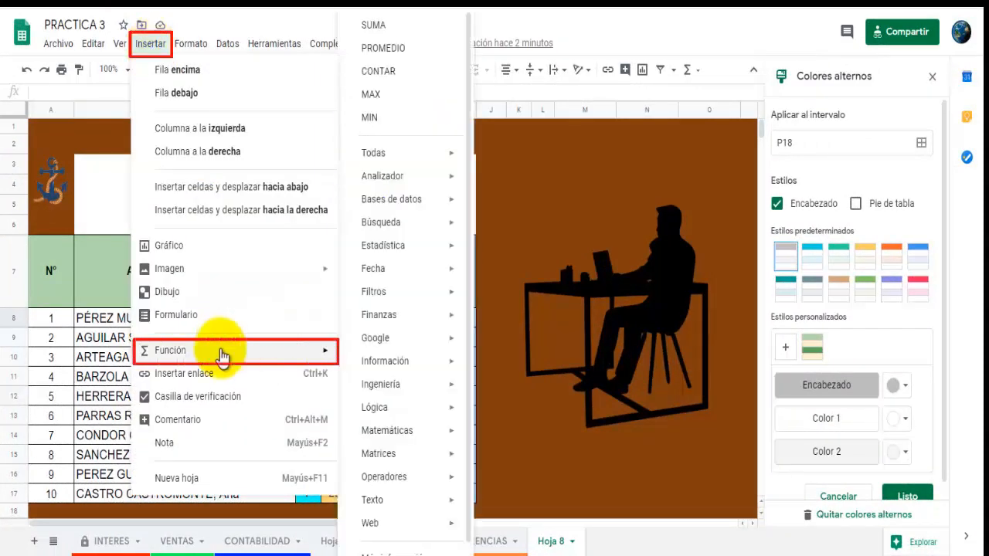
{"action": "mouse_move", "coordinate": [457, 158]}
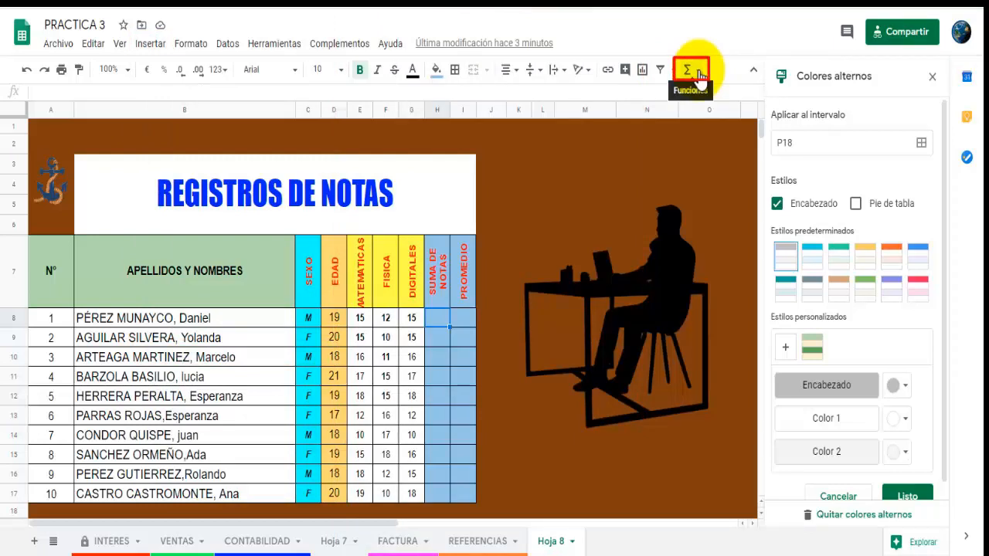
{"action": "left_click", "coordinate": [687, 69]}
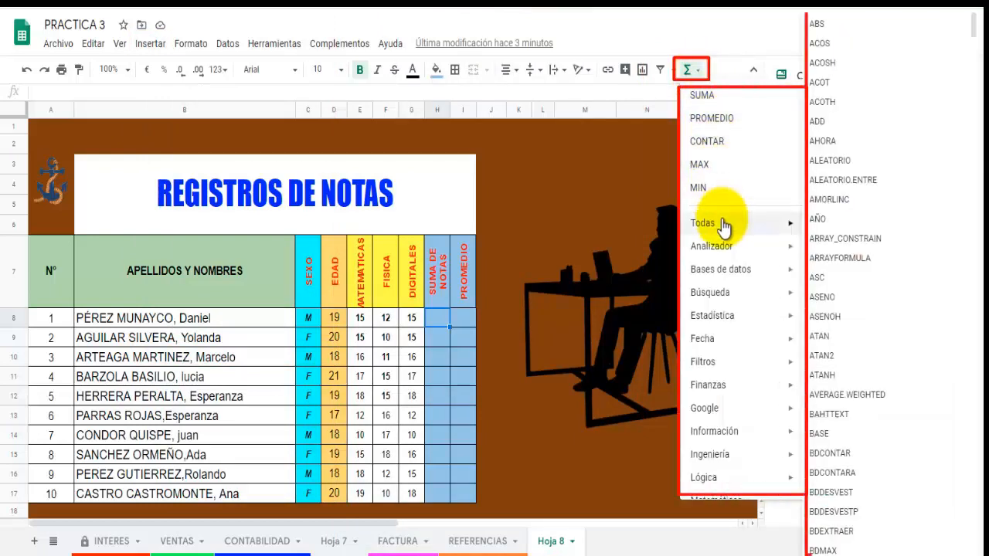
{"action": "mouse_move", "coordinate": [726, 270]}
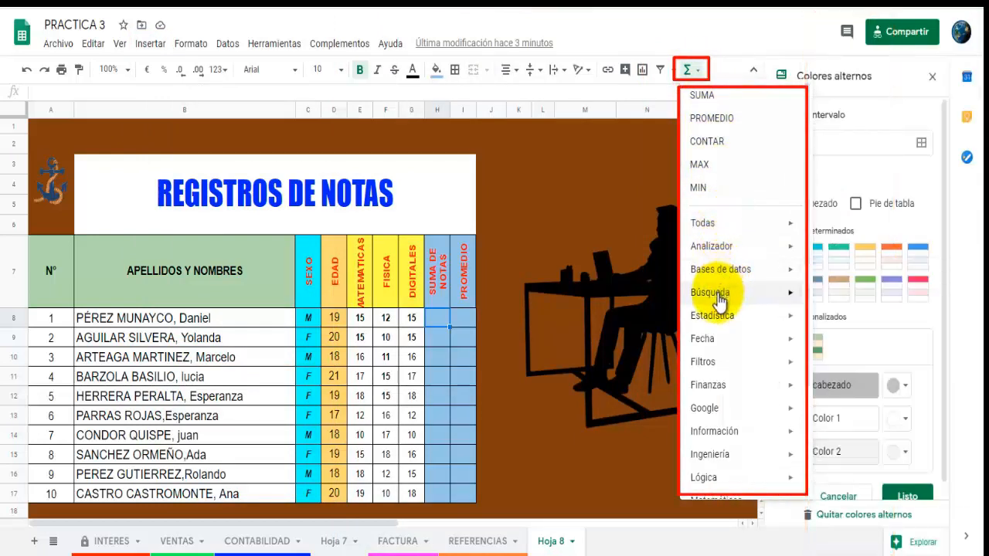
{"action": "mouse_move", "coordinate": [719, 299]}
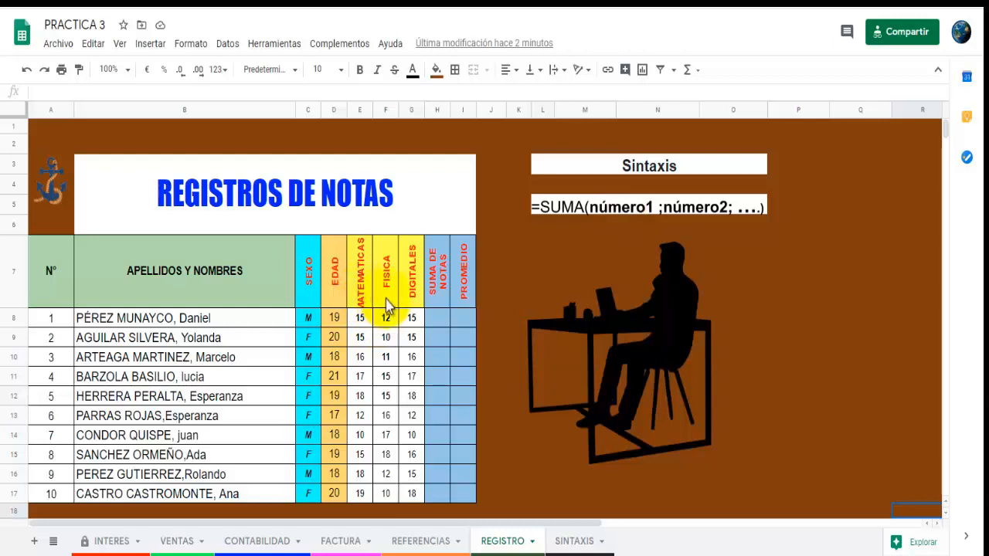
Calculate the first student's sum of grades in H8 of the REGISTRO sheet with =SUMA(E8:G8)
{"action": "left_click", "coordinate": [436, 321]}
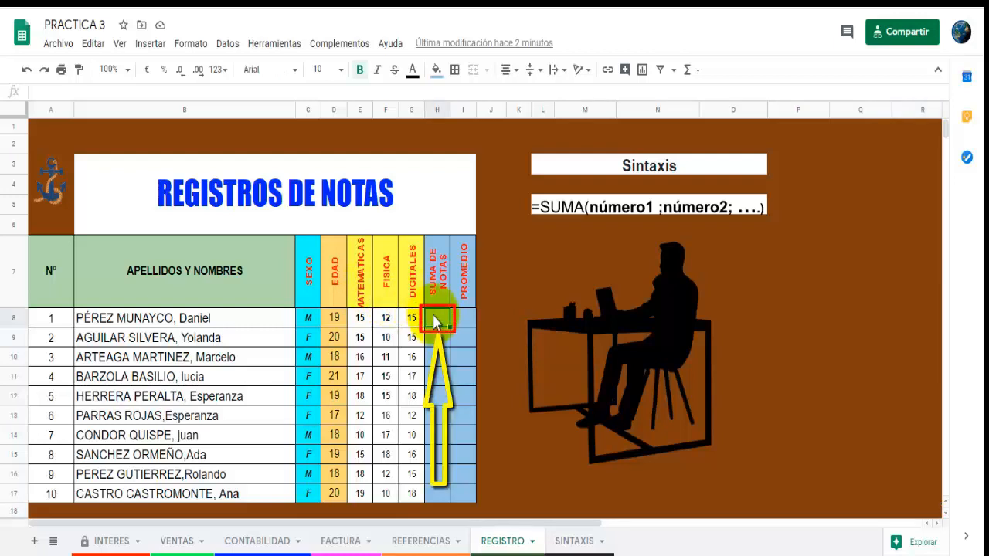
{"action": "type", "text": "="}
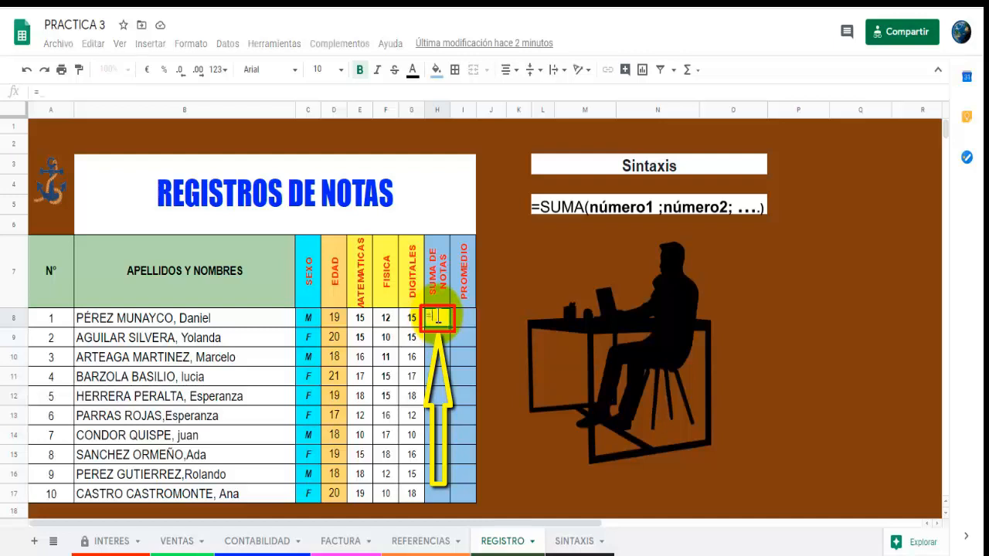
{"action": "type", "text": "suma"}
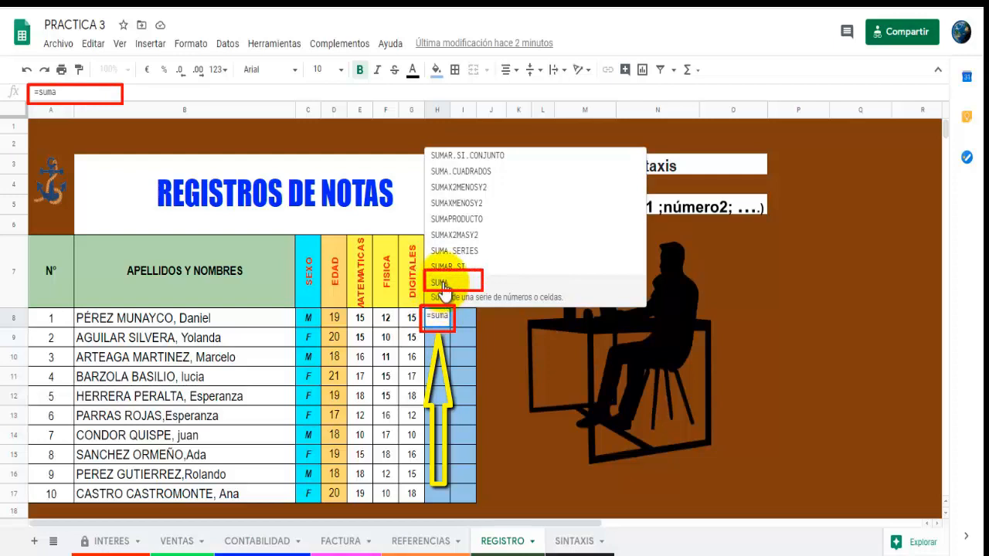
{"action": "left_click", "coordinate": [444, 286]}
{"action": "left_click_drag", "start_coordinate": [359, 317], "coordinate": [416, 324]}
{"action": "type", "text": ")"}
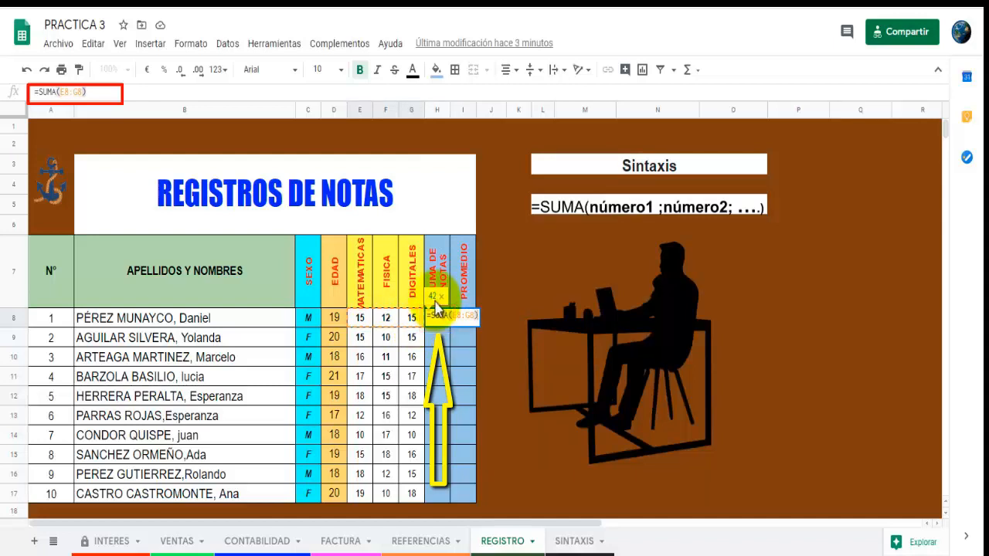
{"action": "key", "text": "Return"}
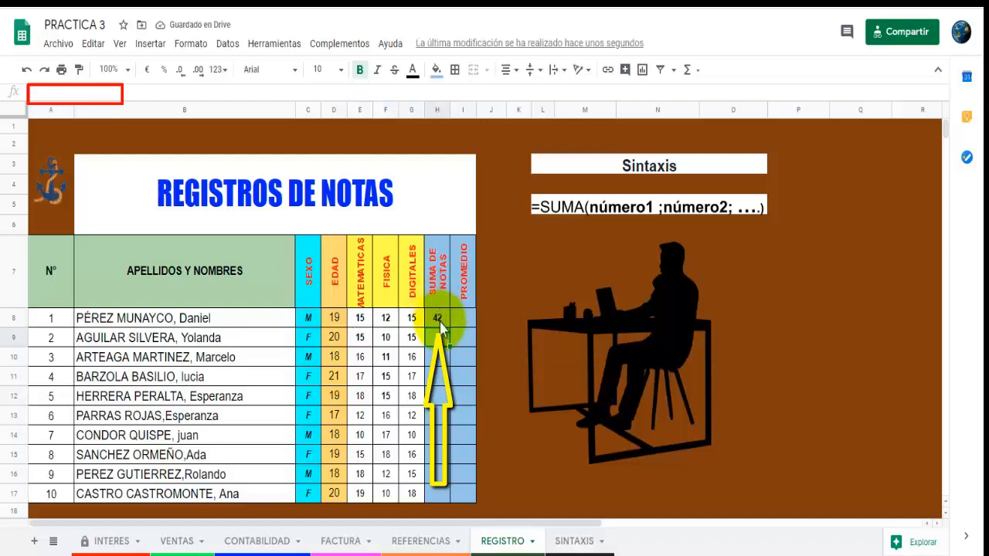
Fill the SUMA formula from H8 down through H17 for the remaining students
{"action": "left_click", "coordinate": [440, 321]}
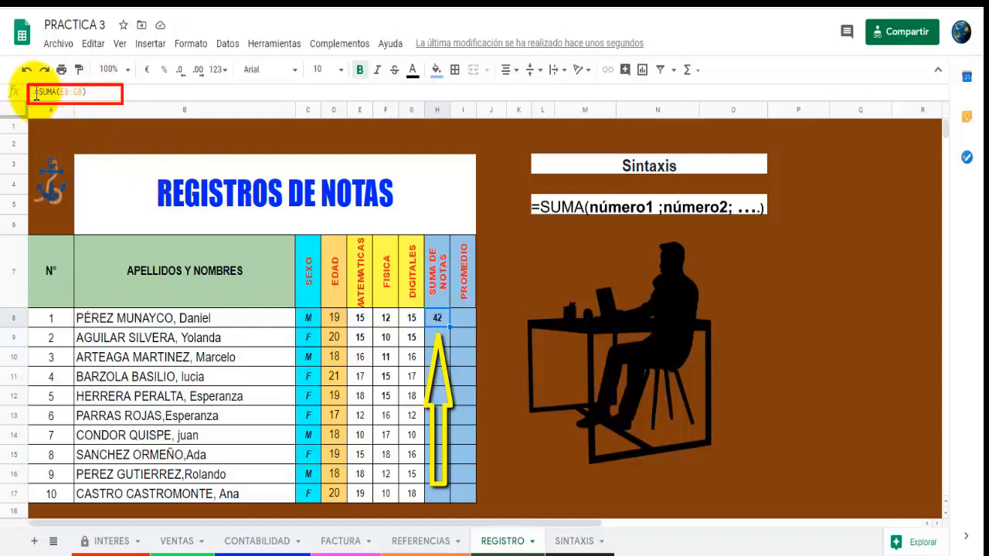
{"action": "left_click", "coordinate": [449, 326]}
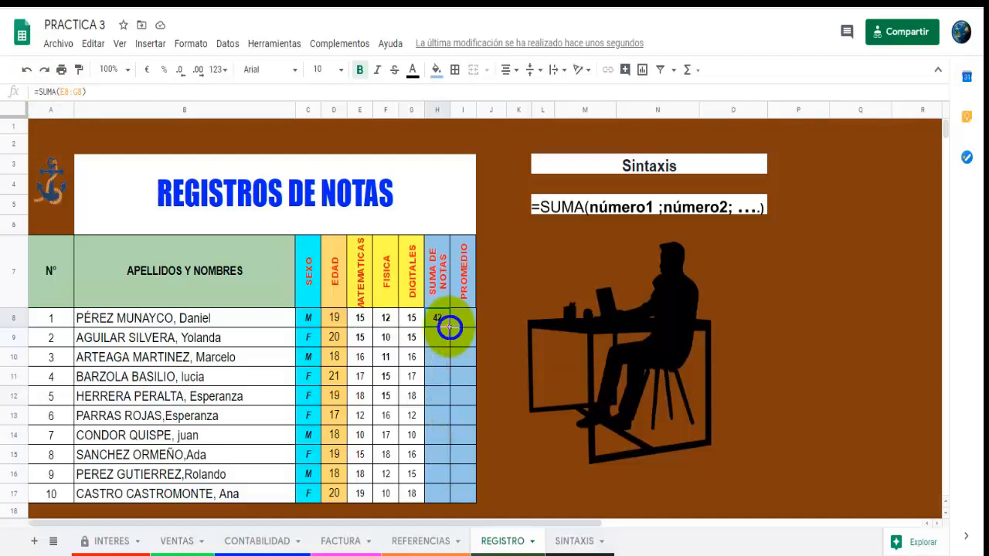
{"action": "left_click_drag", "start_coordinate": [449, 326], "coordinate": [438, 475]}
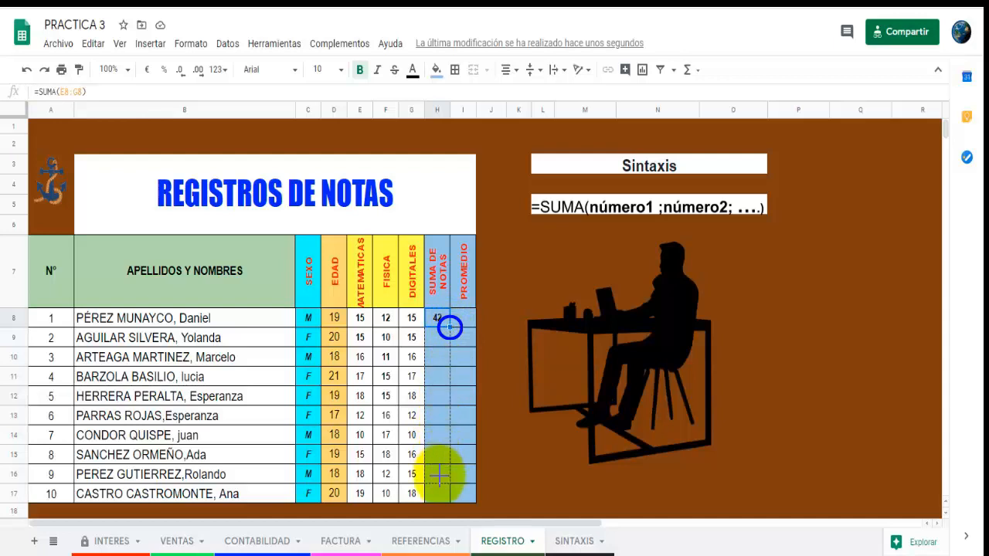
{"action": "left_click_drag", "start_coordinate": [438, 475], "coordinate": [438, 495]}
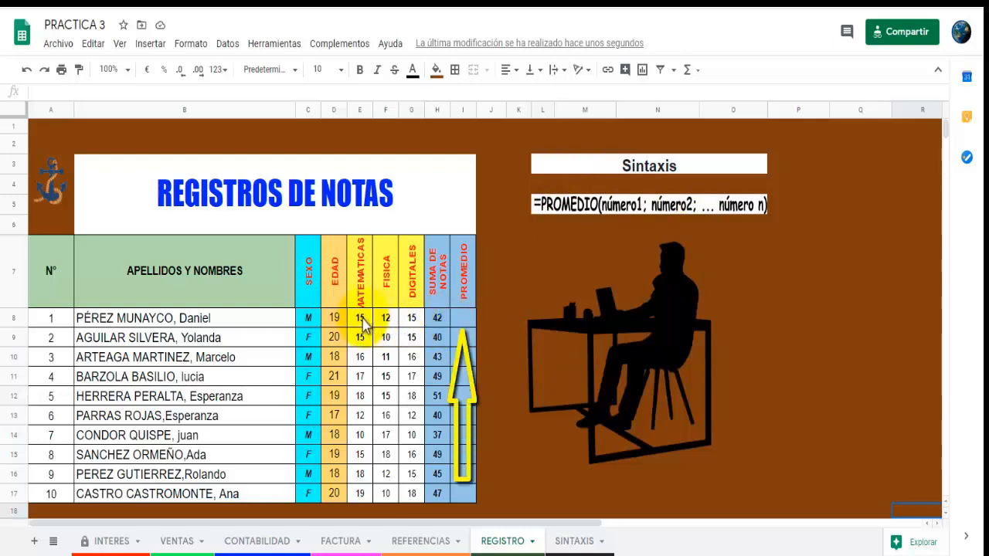
Calculate the first student's average in I8 with =PROMEDIO(E8:G8) and fill the formula down through I17
{"action": "left_click", "coordinate": [465, 322]}
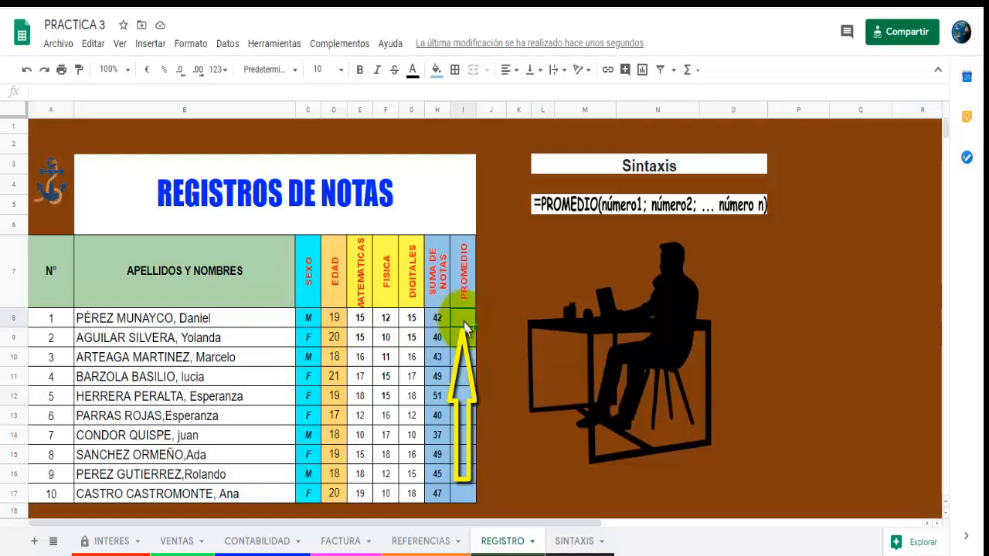
{"action": "type", "text": "=pro"}
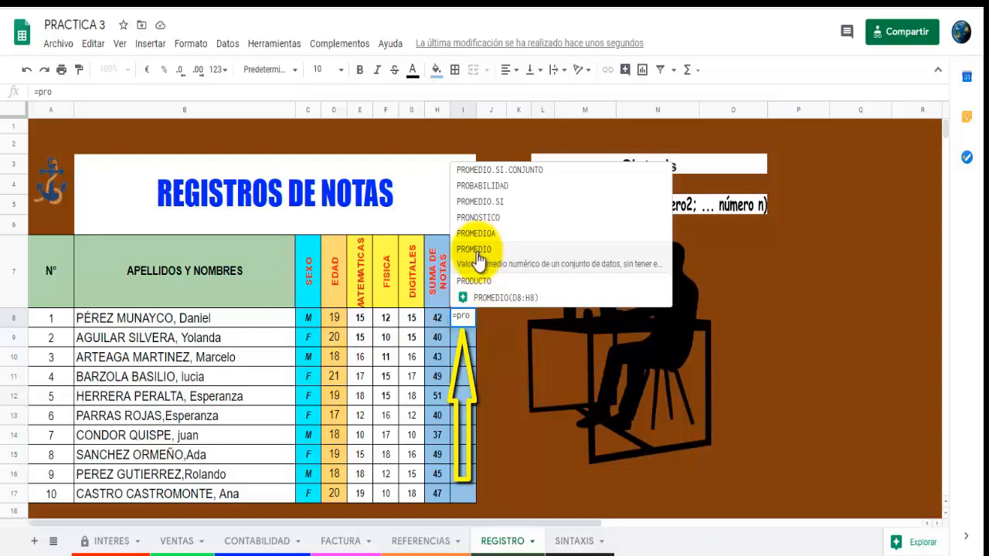
{"action": "left_click", "coordinate": [479, 260]}
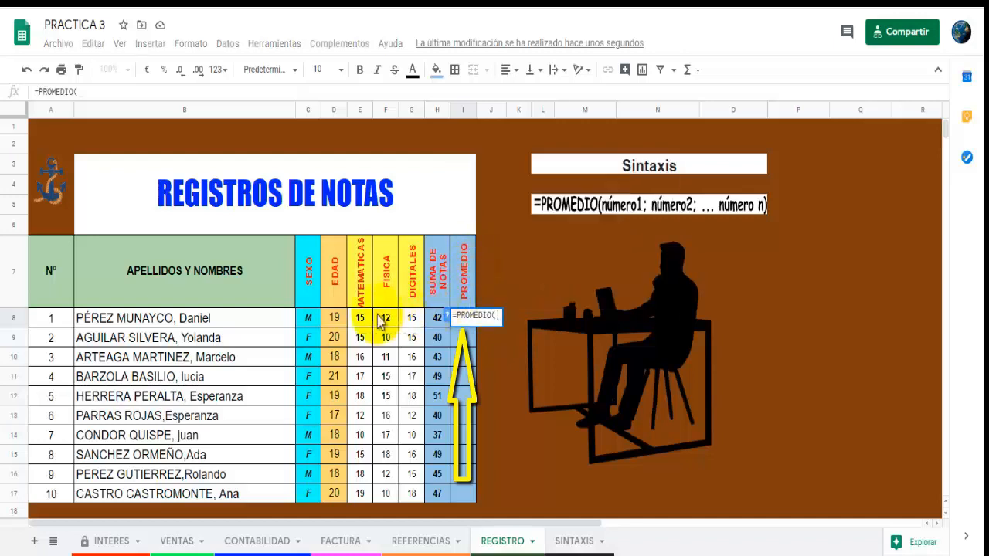
{"action": "left_click_drag", "start_coordinate": [360, 320], "coordinate": [417, 325]}
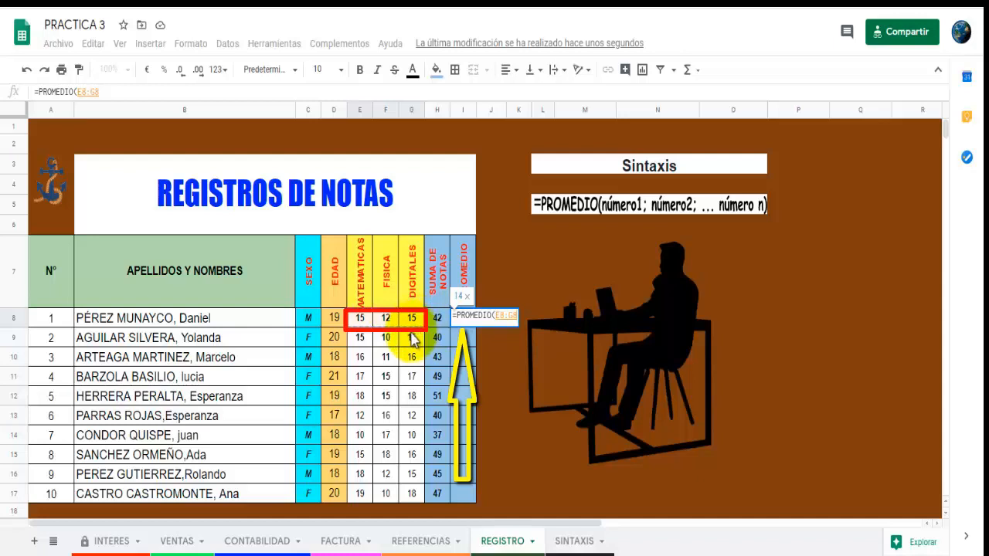
{"action": "key", "text": "Return"}
{"action": "left_click", "coordinate": [464, 320]}
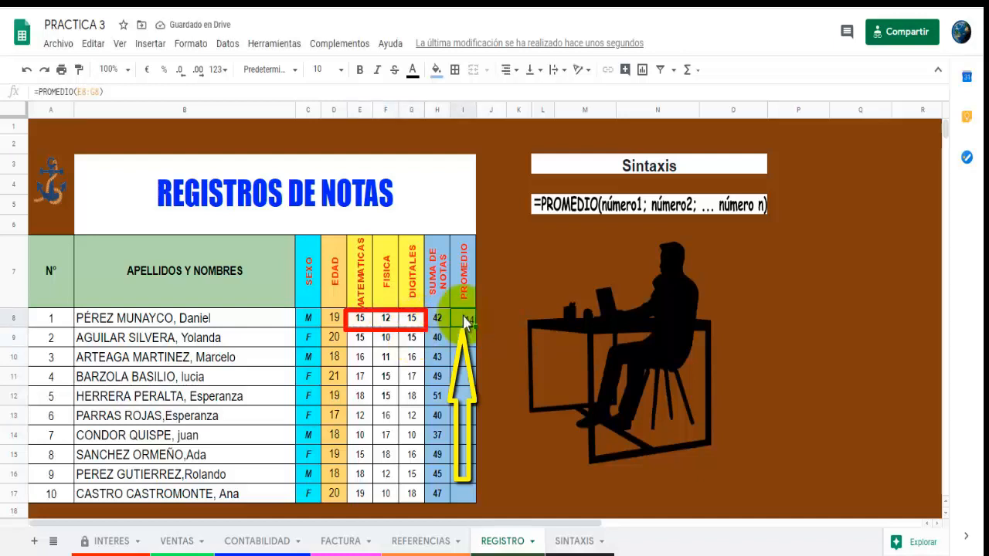
{"action": "left_click_drag", "start_coordinate": [474, 328], "coordinate": [474, 327]}
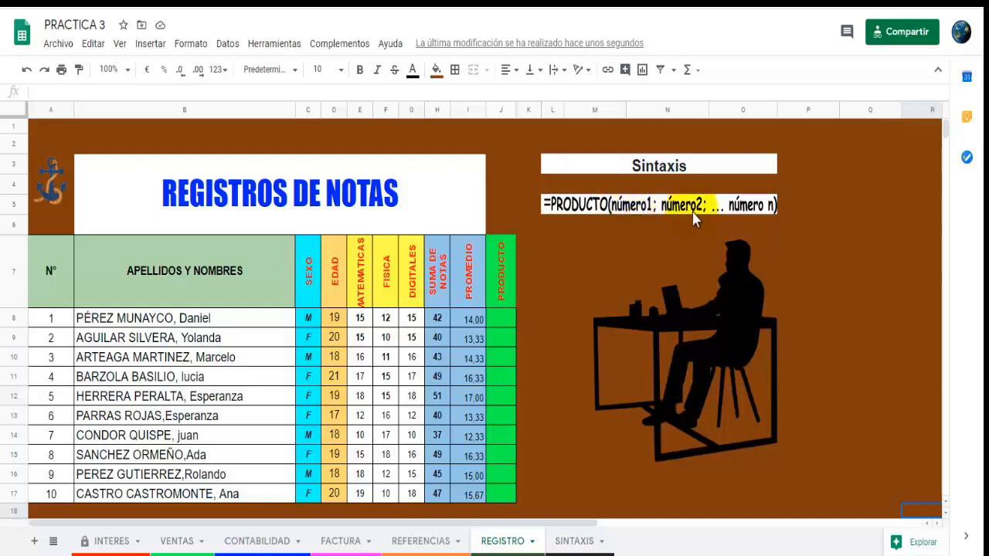
Calculate the first student's product of grade sum and average in J8 with =PRODUCTO(H8:I8)
{"action": "left_click", "coordinate": [506, 323]}
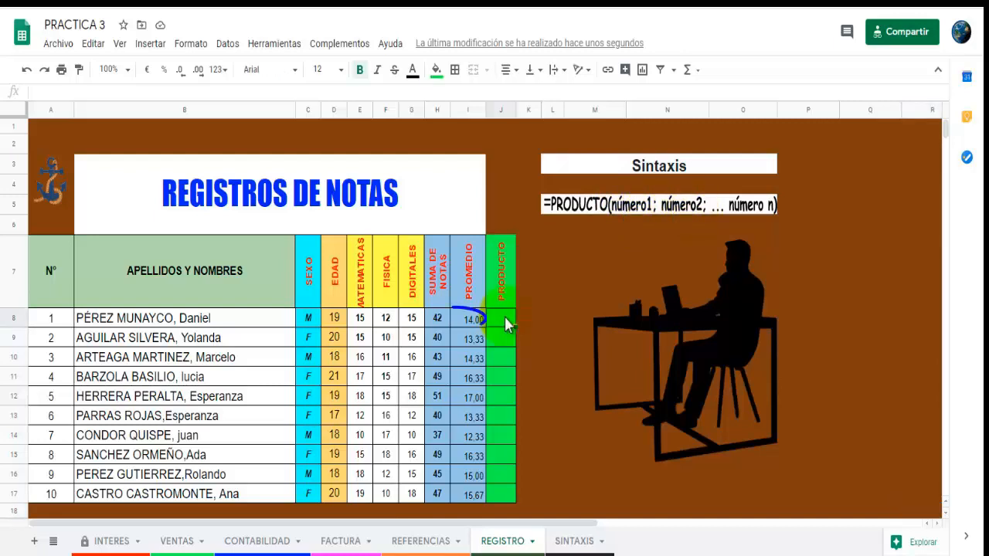
{"action": "left_click", "coordinate": [441, 322]}
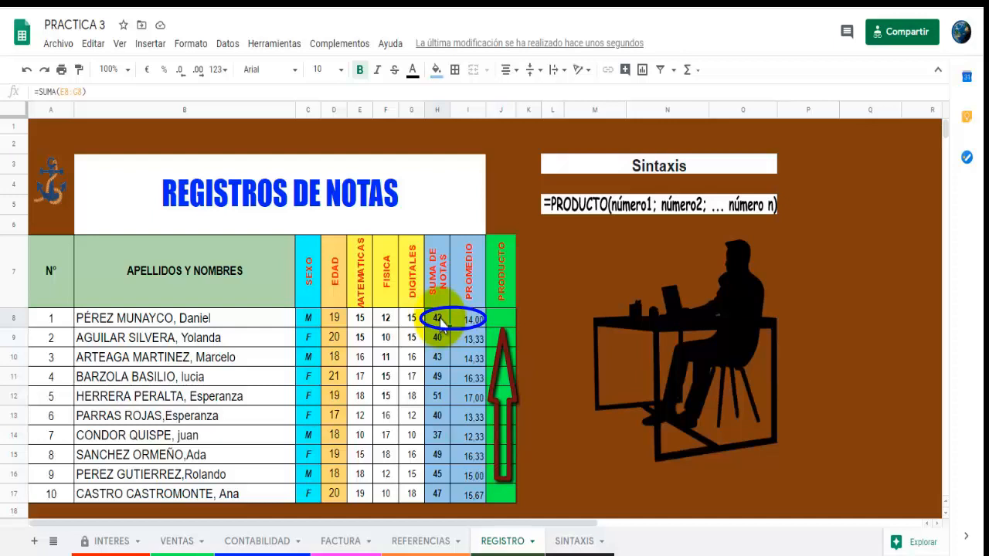
{"action": "left_click", "coordinate": [470, 326]}
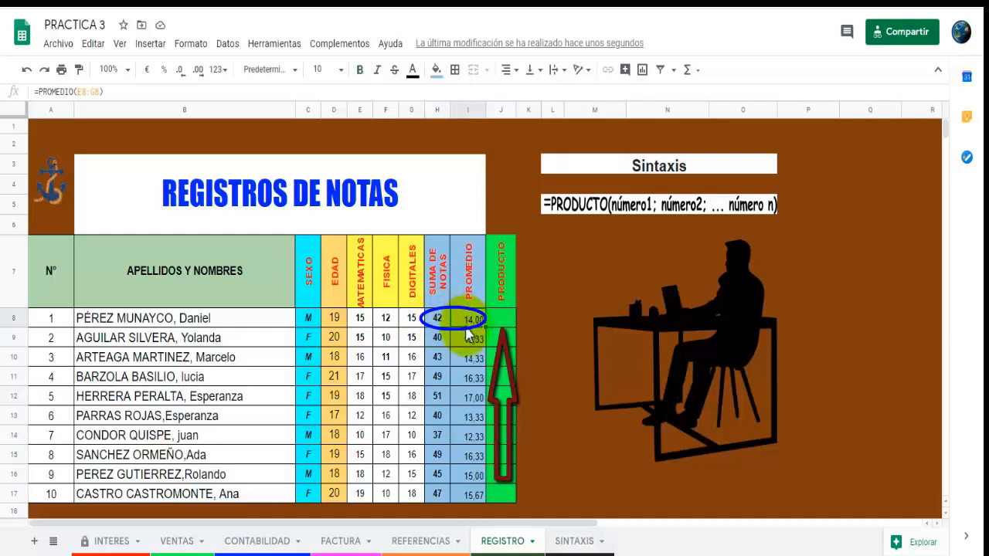
{"action": "left_click", "coordinate": [501, 323]}
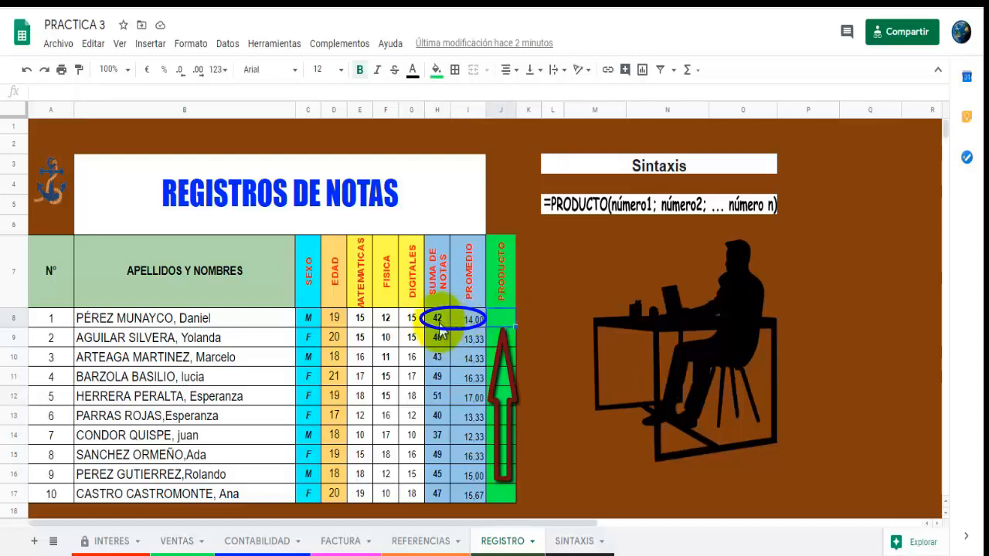
{"action": "type", "text": "="}
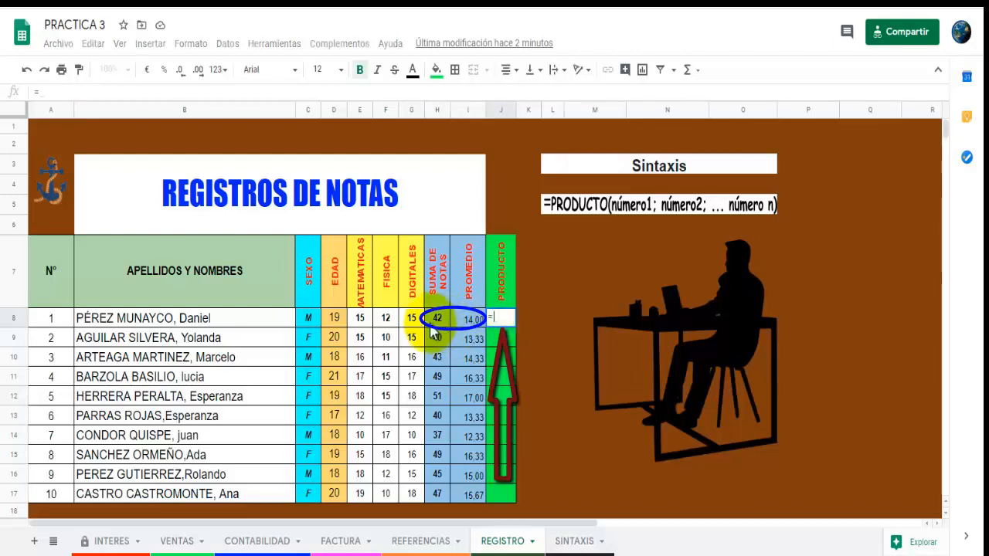
{"action": "type", "text": "PRODU"}
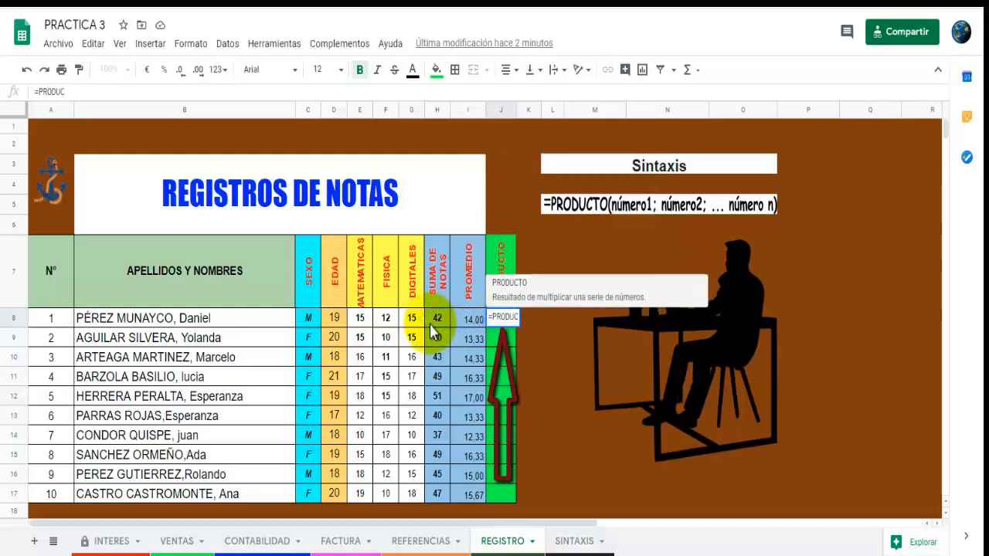
{"action": "type", "text": "C"}
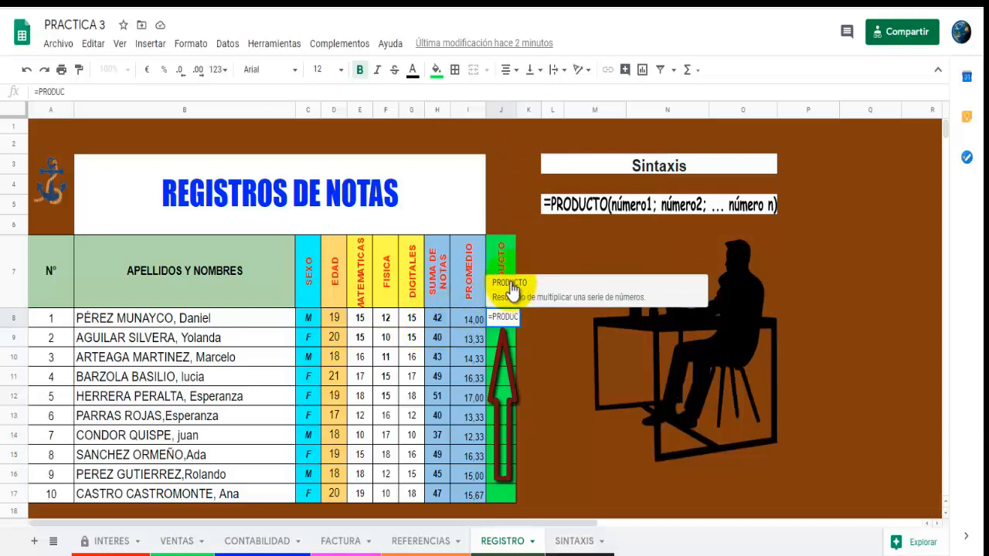
{"action": "left_click", "coordinate": [511, 287]}
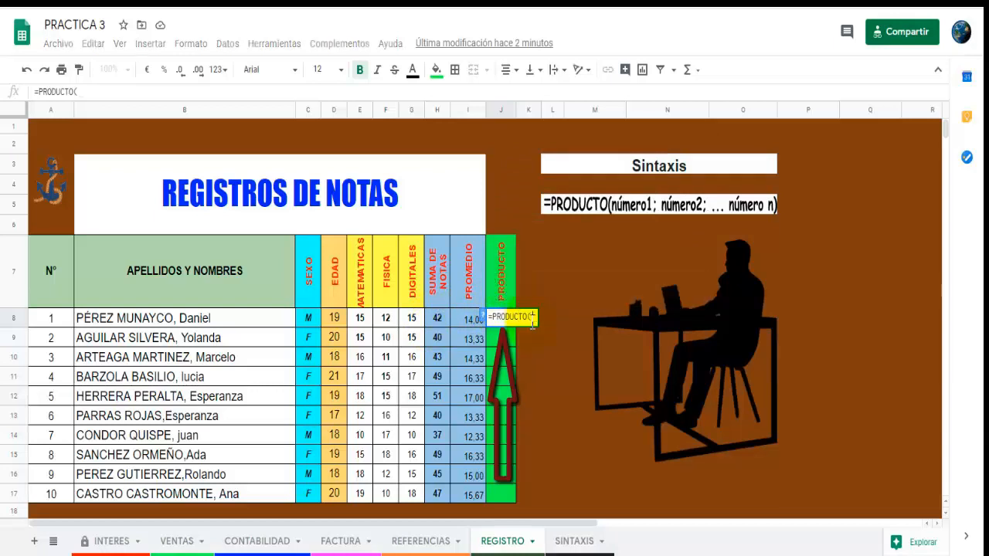
{"action": "left_click_drag", "start_coordinate": [437, 317], "coordinate": [468, 323]}
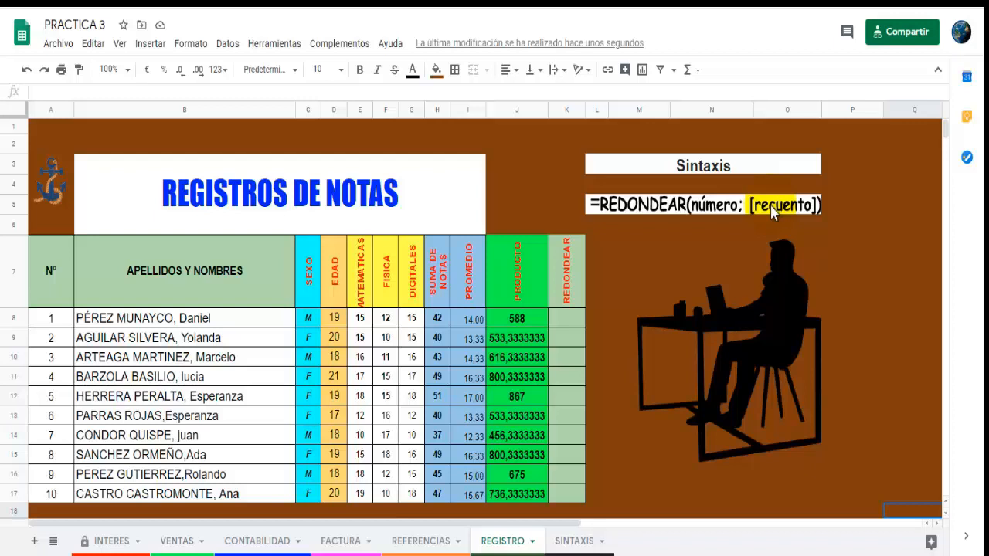
Round the first student's product to two decimals in K8 with =REDONDEAR(J8;2)
{"action": "left_click", "coordinate": [569, 320]}
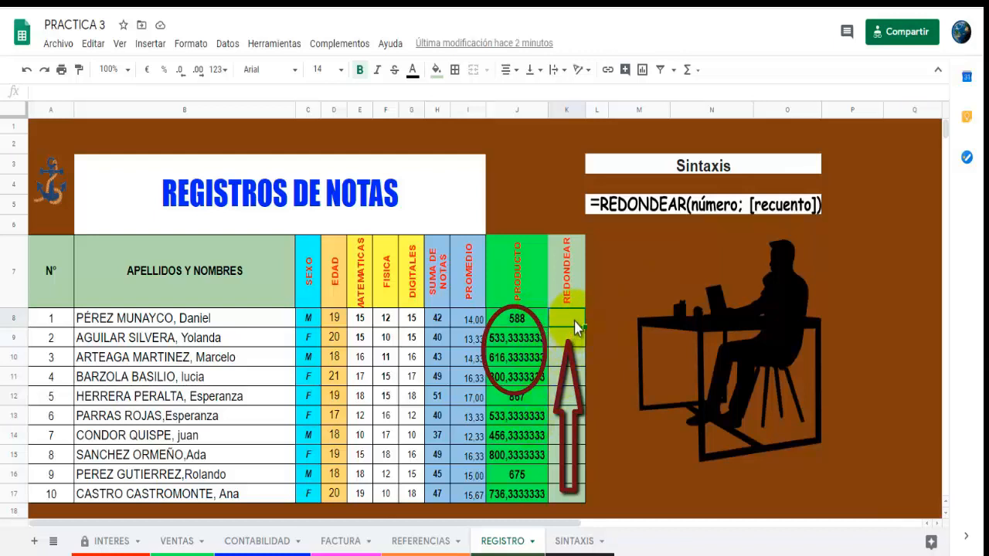
{"action": "type", "text": "="}
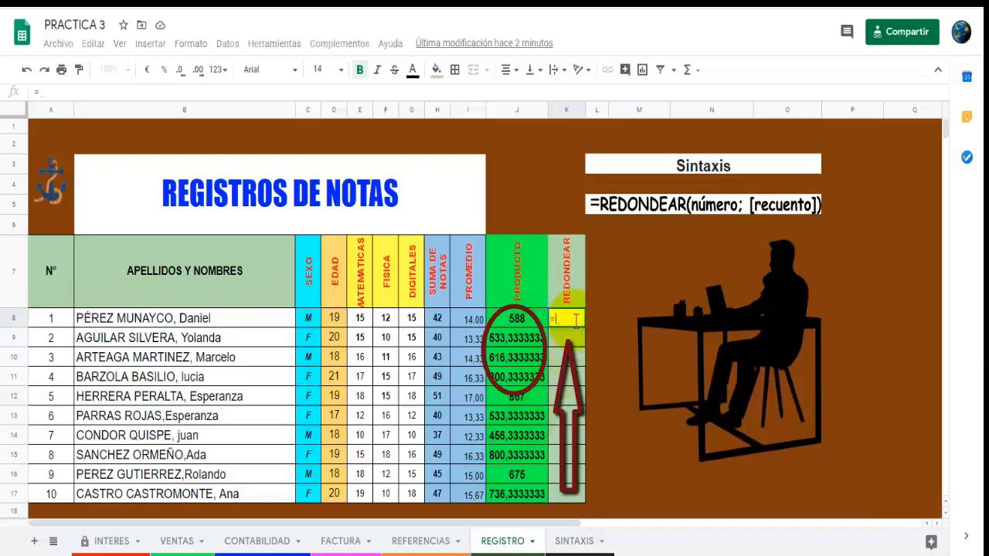
{"action": "type", "text": "REDONDEAR("}
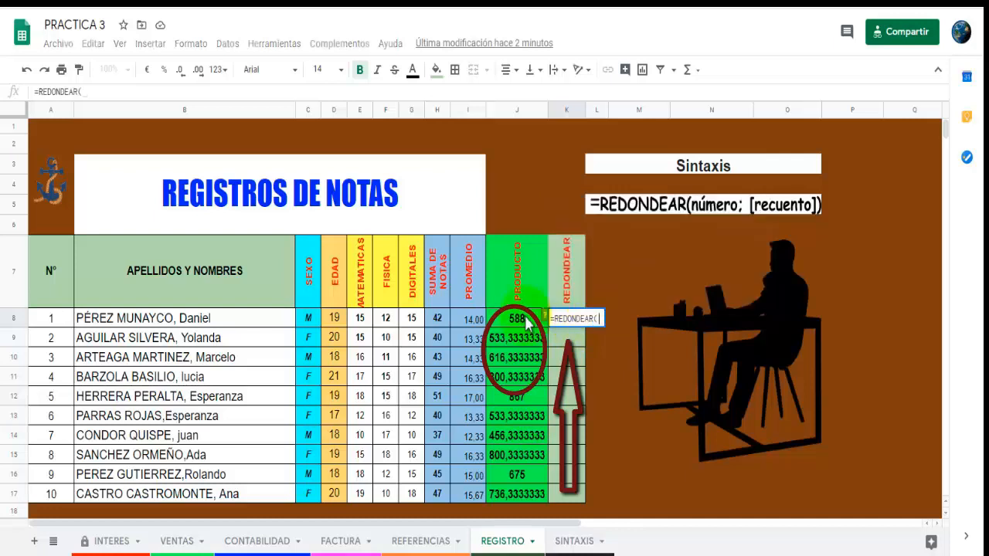
{"action": "left_click", "coordinate": [524, 321]}
{"action": "type", "text": ";"}
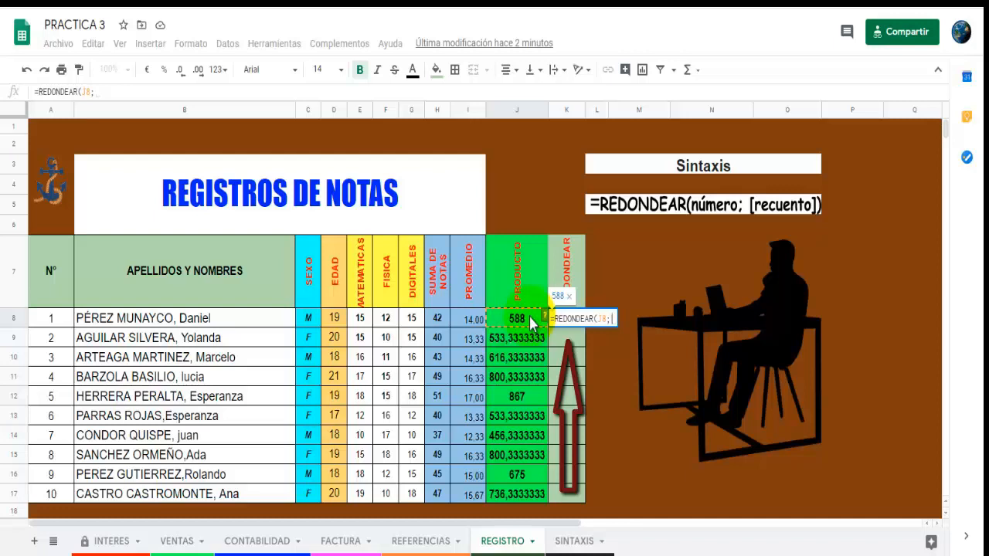
{"action": "type", "text": "2"}
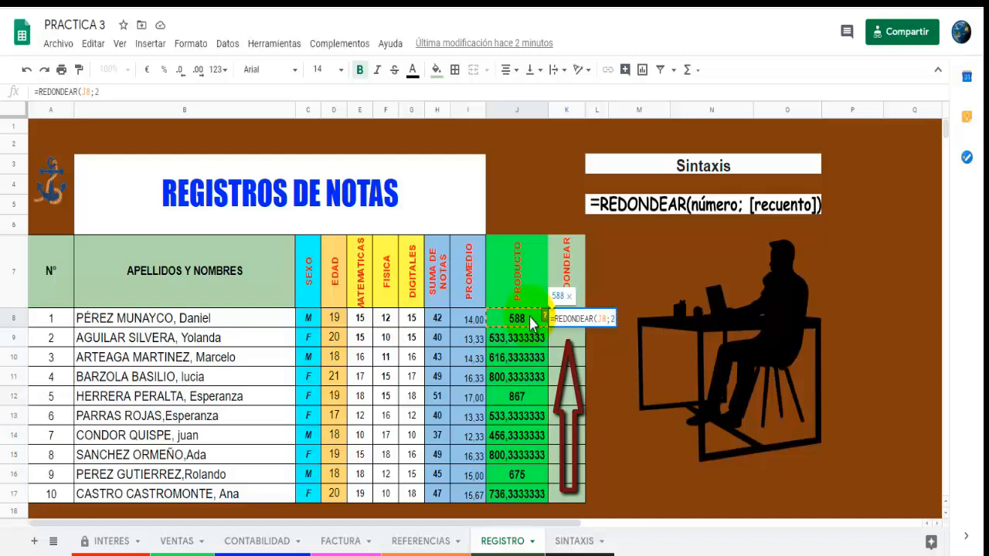
{"action": "key", "text": "Return"}
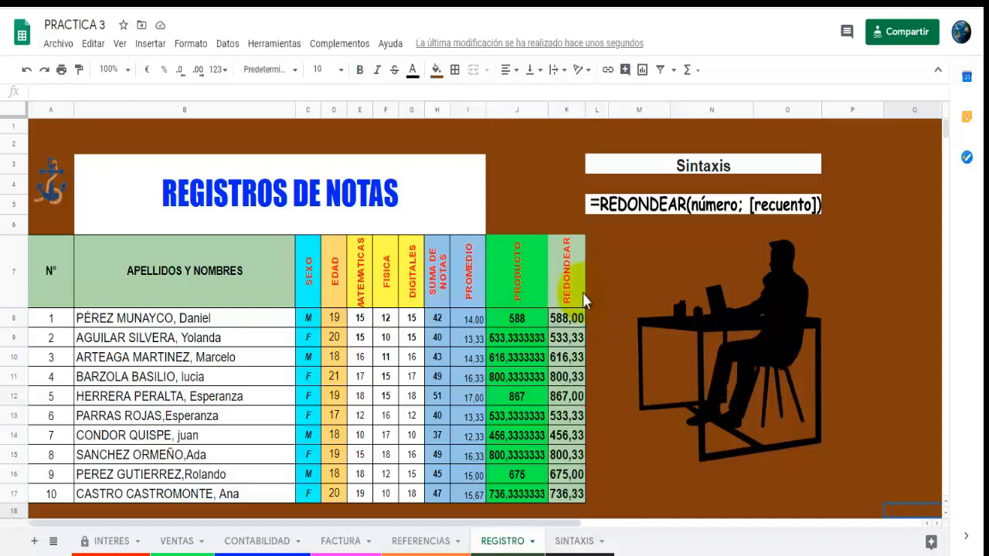
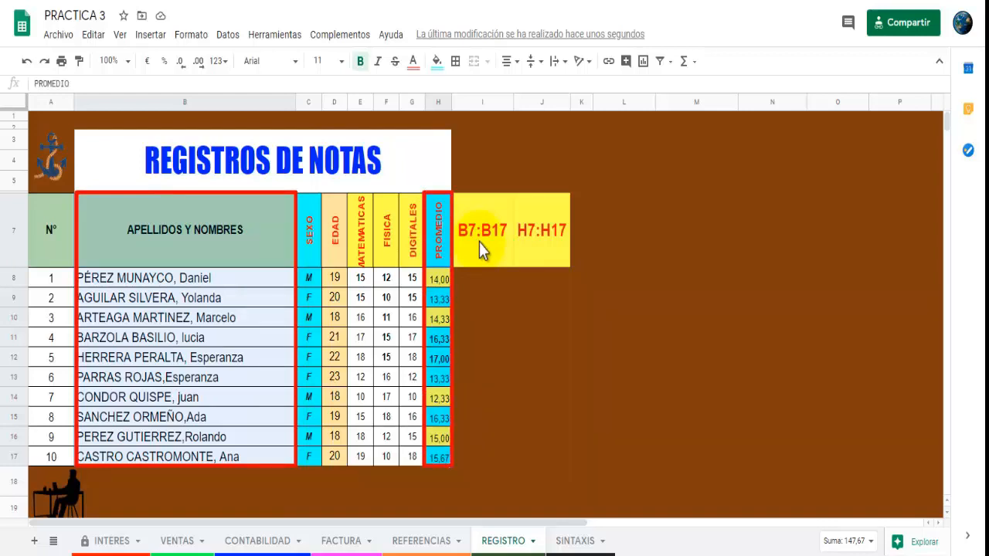
Insert a chart from the selected APELLIDOS Y NOMBRES and PROMEDIO columns
{"action": "left_click", "coordinate": [150, 39]}
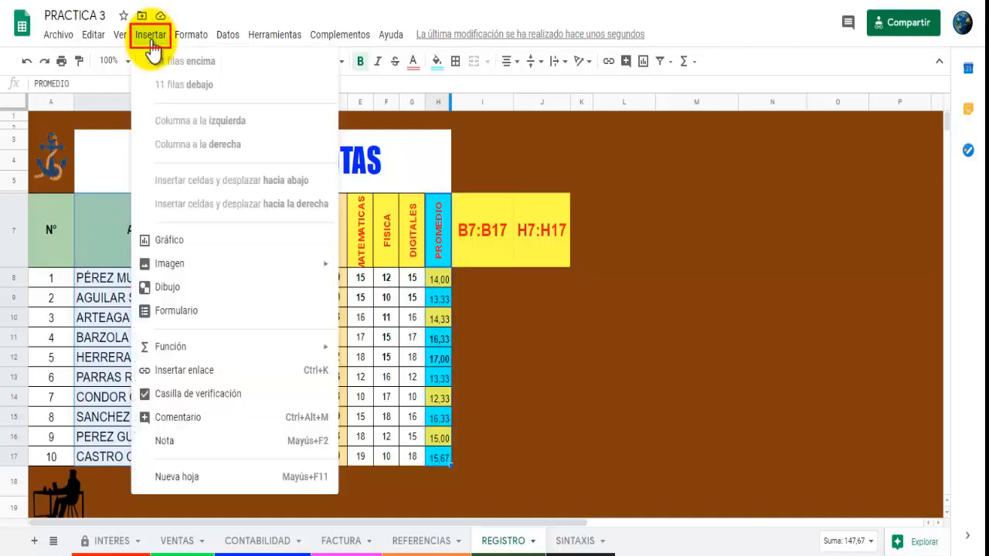
{"action": "left_click", "coordinate": [167, 242]}
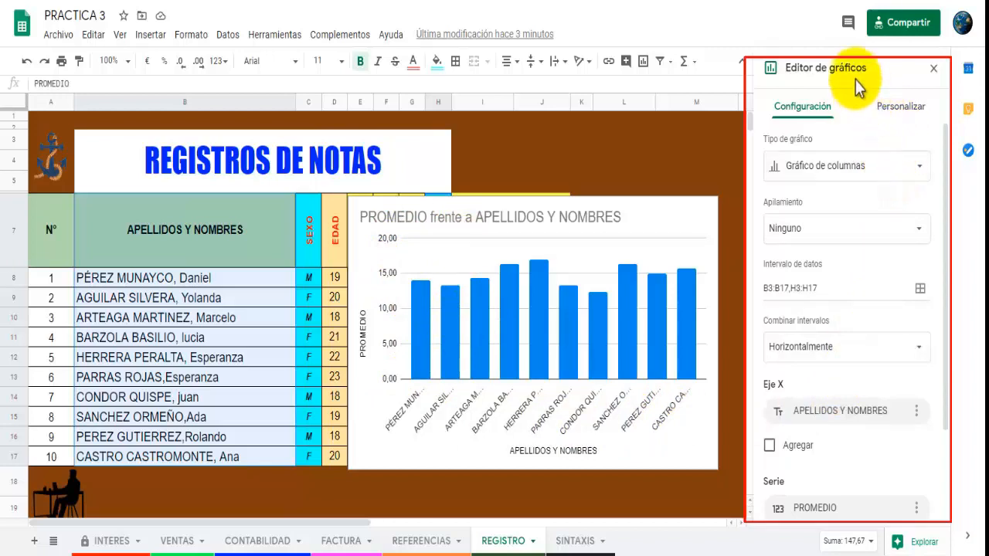
{"action": "left_click", "coordinate": [821, 119]}
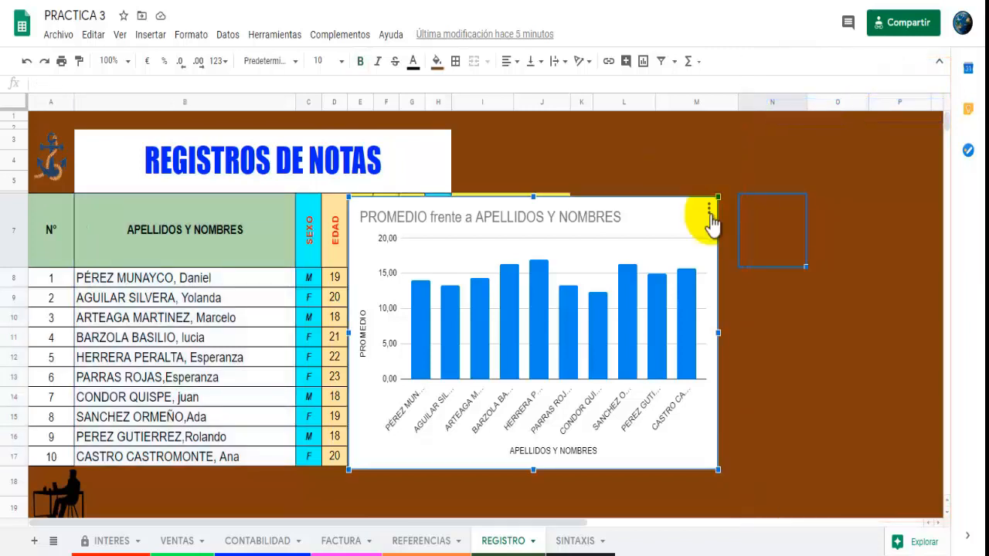
Open the PROMEDIO column chart for editing in the chart editor
{"action": "left_click", "coordinate": [708, 213]}
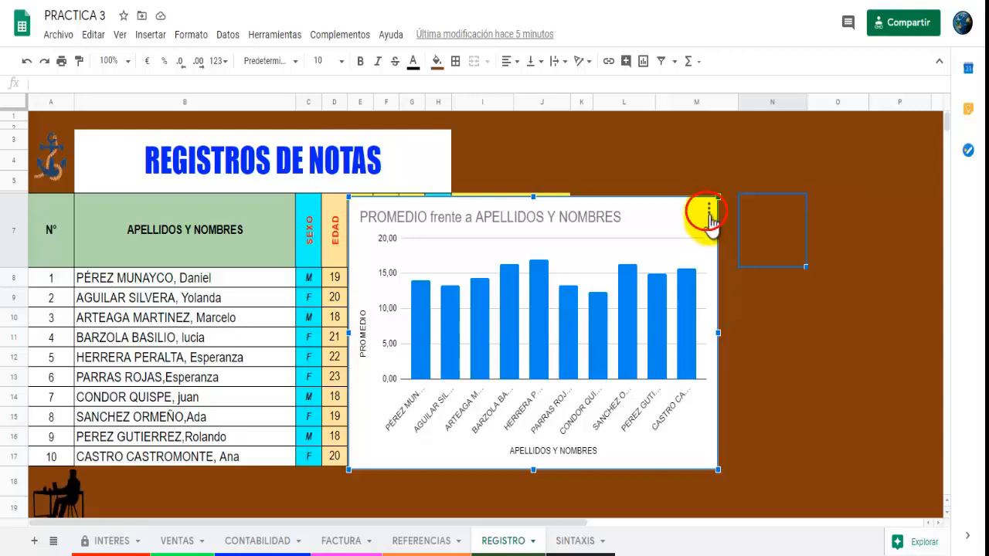
{"action": "left_click", "coordinate": [708, 213]}
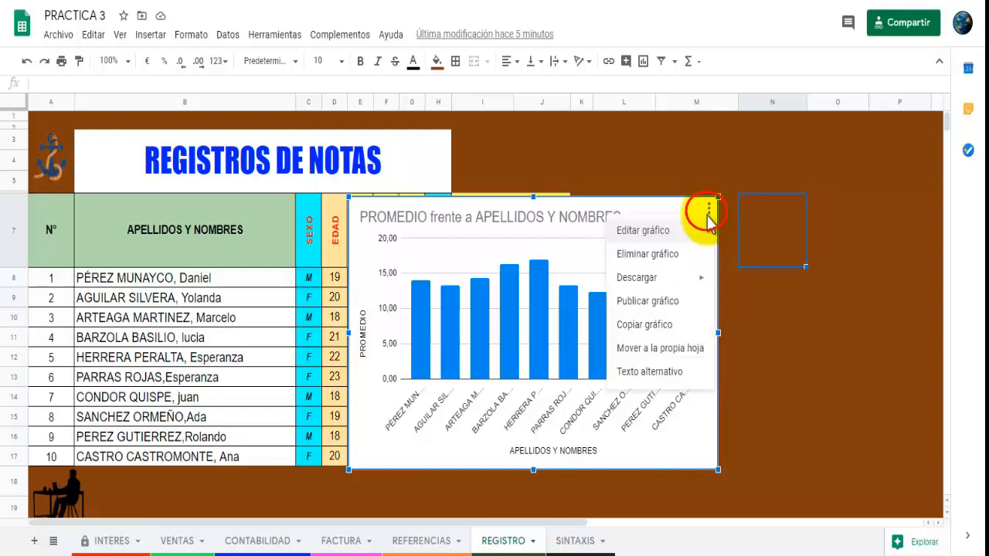
{"action": "left_click", "coordinate": [650, 241]}
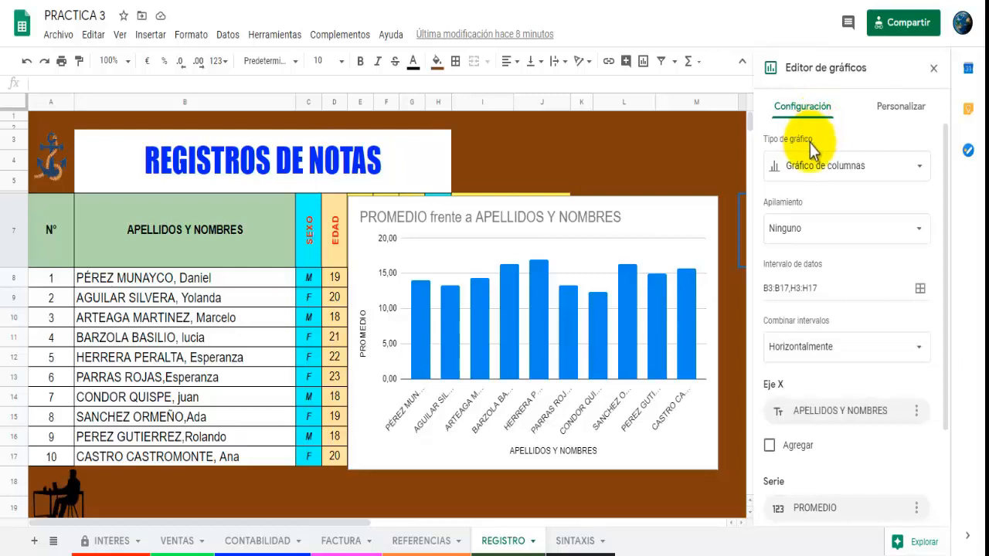
Browse the available chart types, including Líneas, Áreas, Columnas, Barras, Circulares, Dispersión and Mapa
{"action": "left_click", "coordinate": [919, 166]}
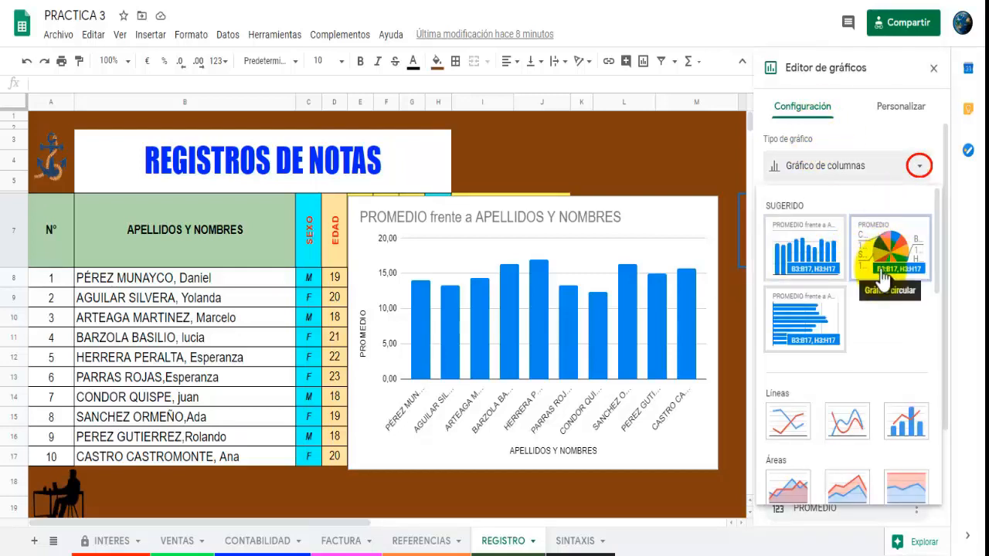
{"action": "scroll", "coordinate": [818, 334], "scroll_direction": "down", "scroll_amount": 3}
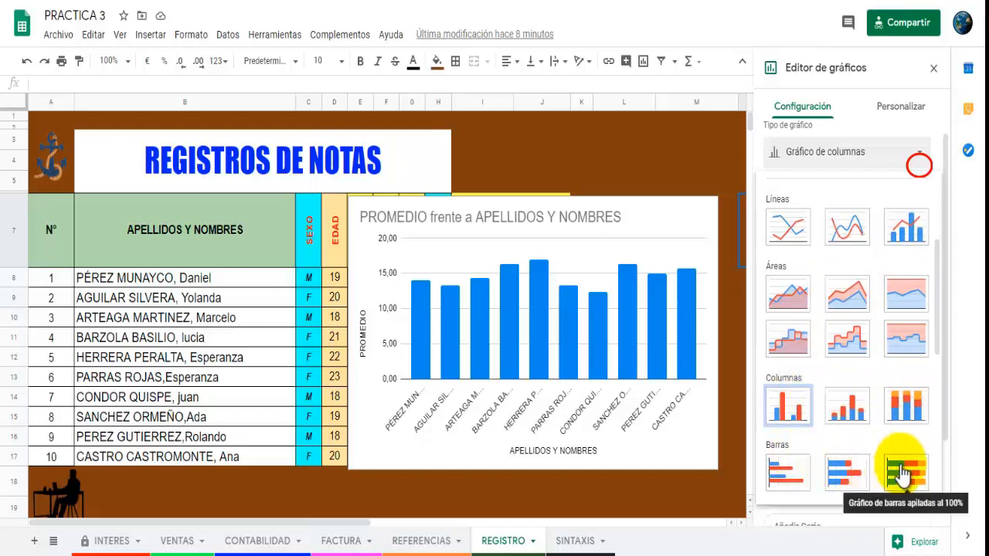
{"action": "scroll", "coordinate": [939, 444], "scroll_direction": "down", "scroll_amount": 5}
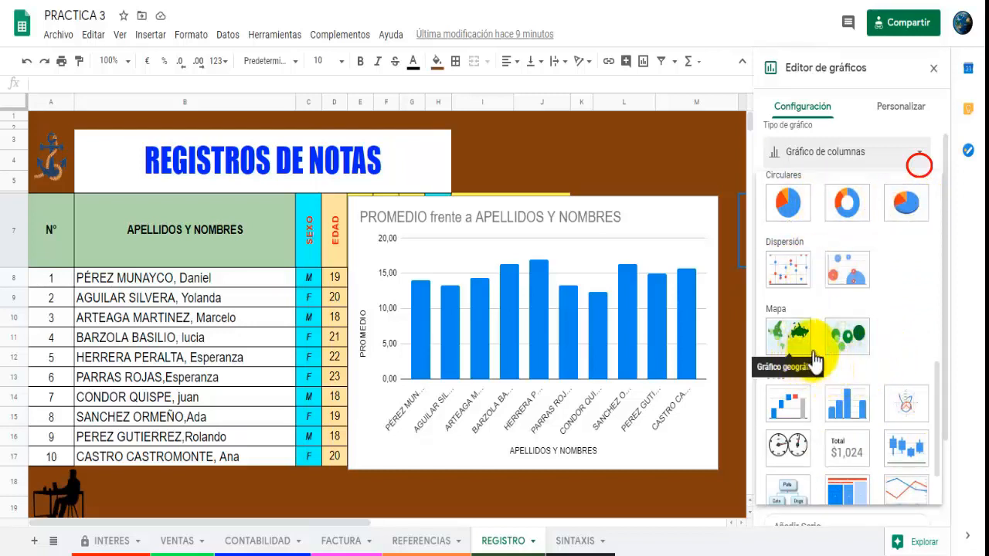
{"action": "left_click_drag", "start_coordinate": [934, 382], "coordinate": [937, 408]}
{"action": "left_click", "coordinate": [901, 420]}
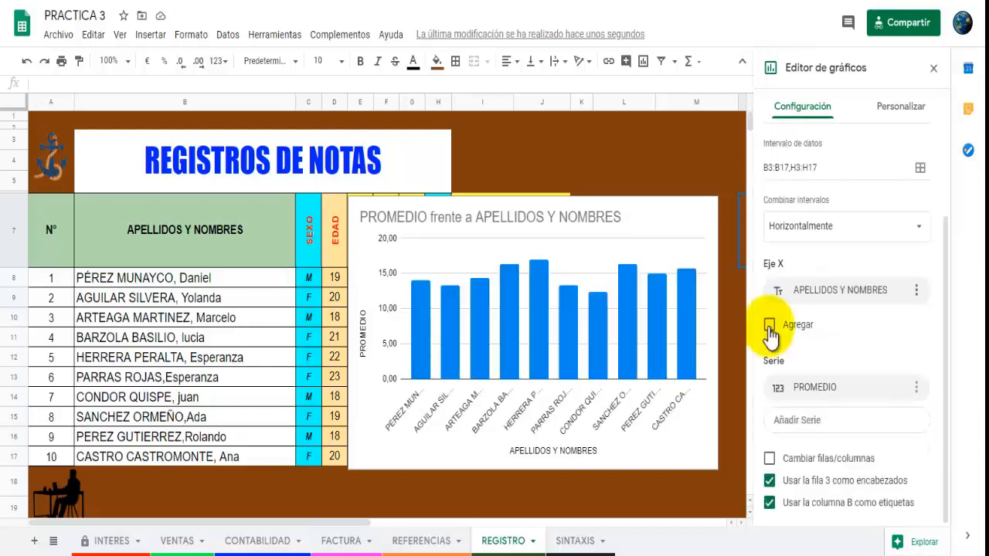
Enable aggregation on the chart's X axis and set the series aggregation to Promedio
{"action": "left_click", "coordinate": [769, 328]}
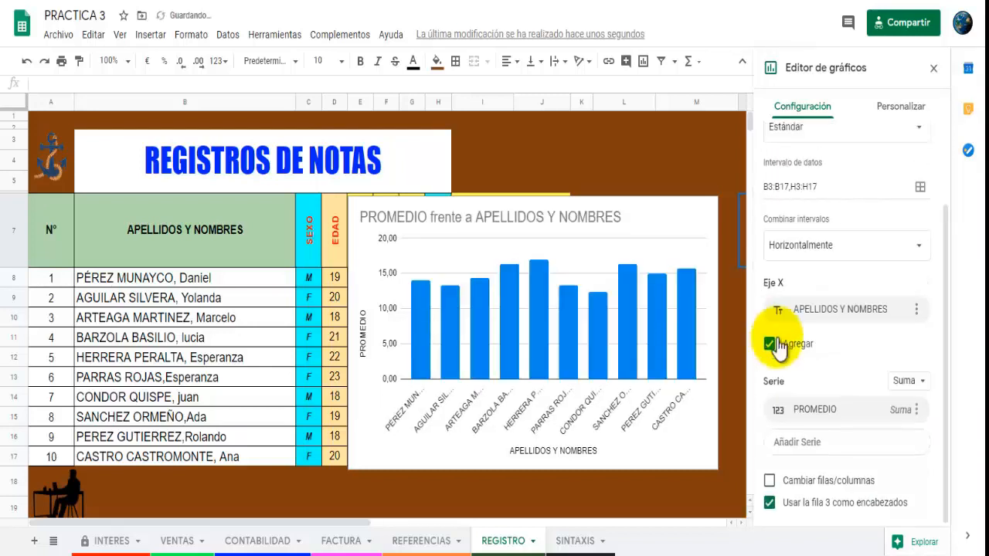
{"action": "left_click", "coordinate": [924, 388]}
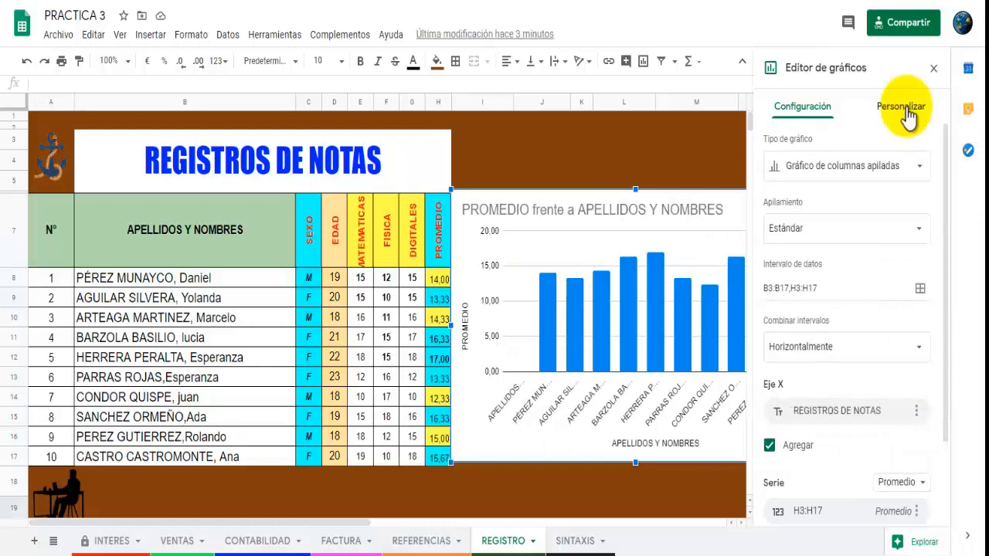
Customize the chart style with a cyan background and the Wide font
{"action": "left_click", "coordinate": [907, 110]}
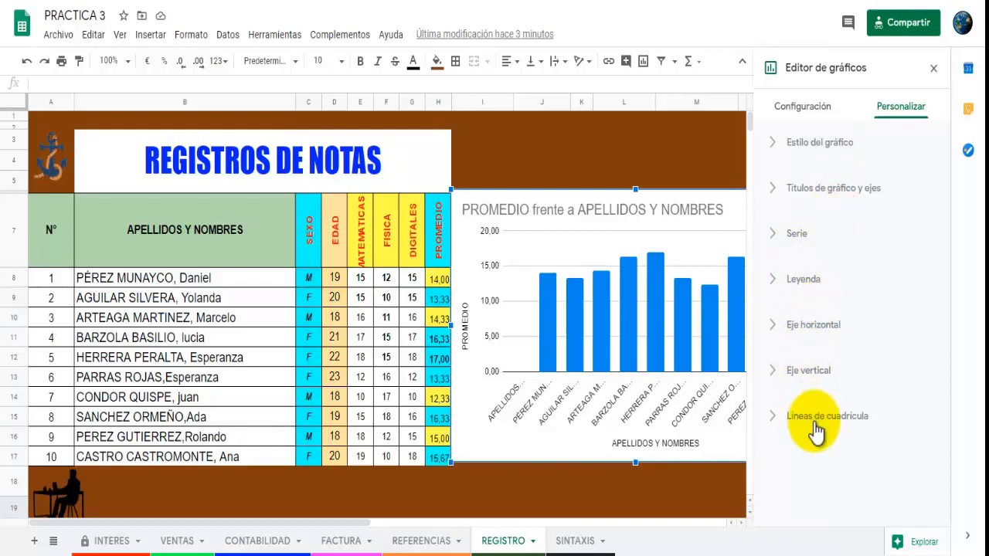
{"action": "left_click", "coordinate": [811, 142]}
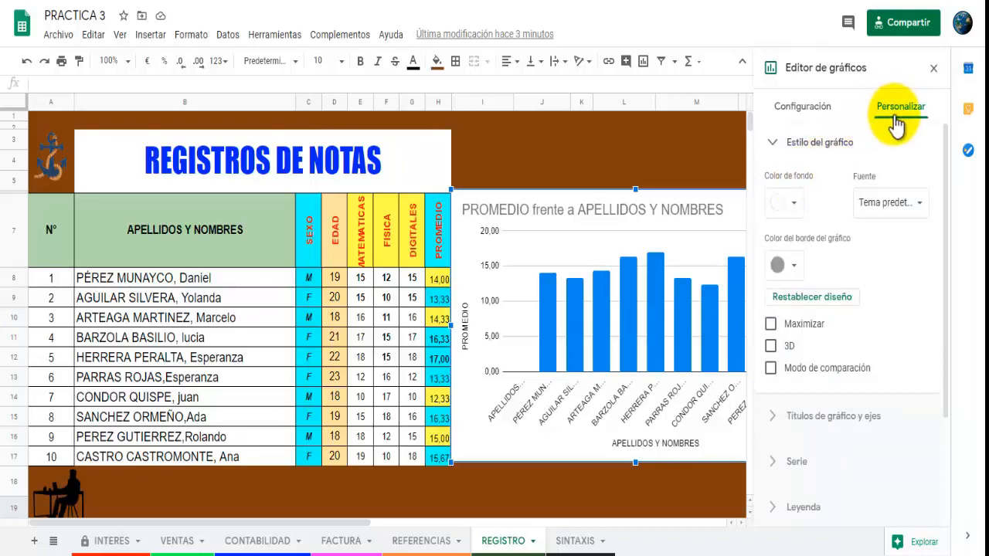
{"action": "left_click", "coordinate": [793, 207]}
{"action": "left_click", "coordinate": [852, 286]}
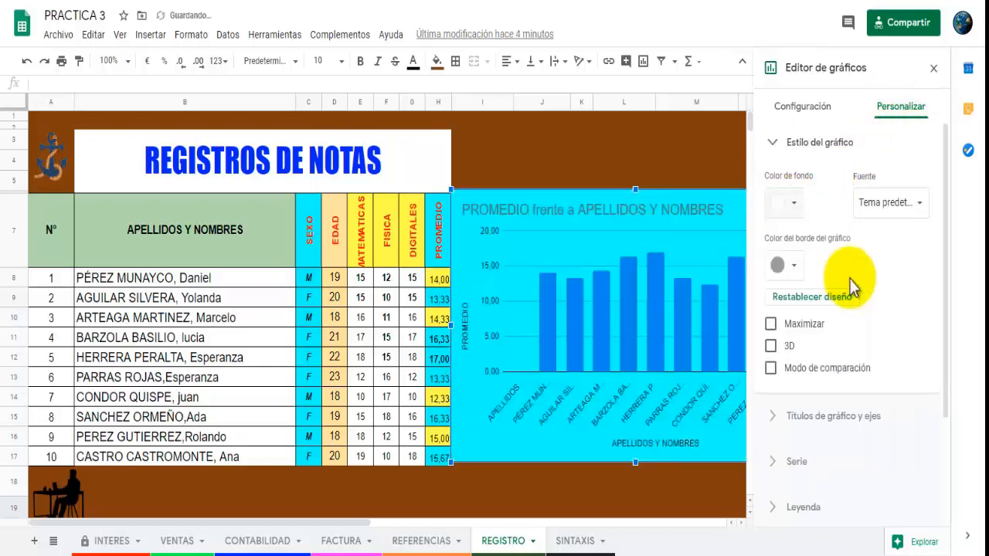
{"action": "left_click", "coordinate": [919, 203]}
{"action": "left_click", "coordinate": [888, 289]}
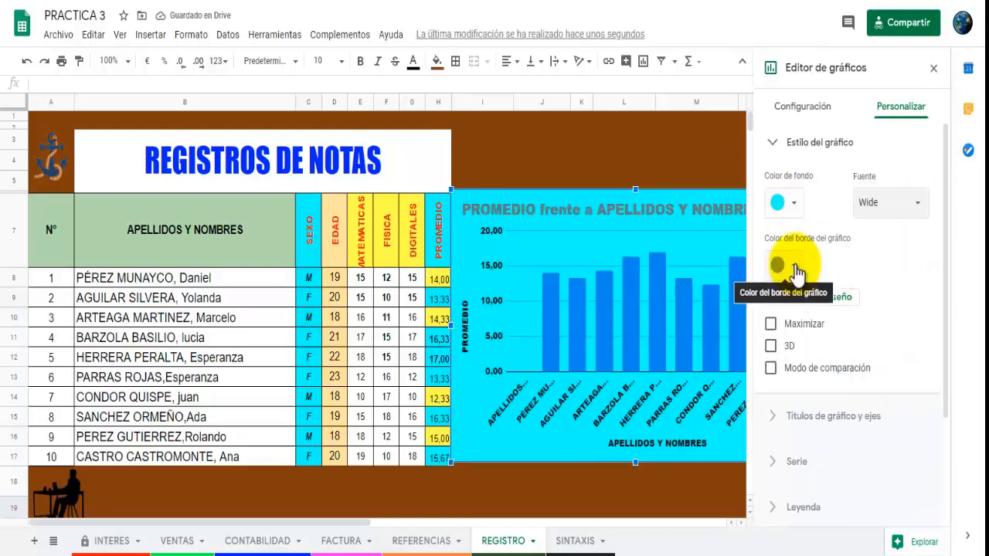
Set the chart's border color to red and enable its 3D style
{"action": "left_click", "coordinate": [796, 270]}
{"action": "left_click", "coordinate": [796, 343]}
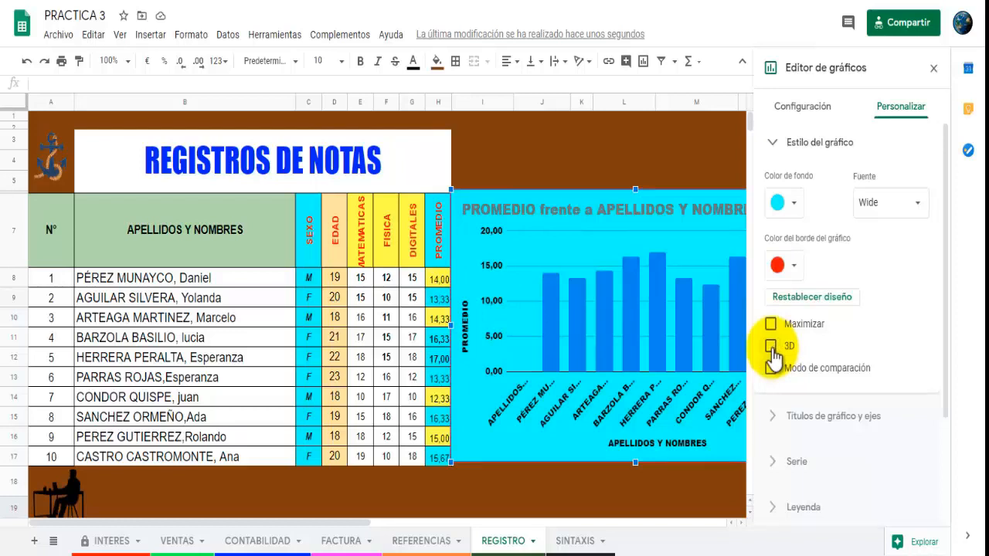
{"action": "left_click", "coordinate": [771, 347]}
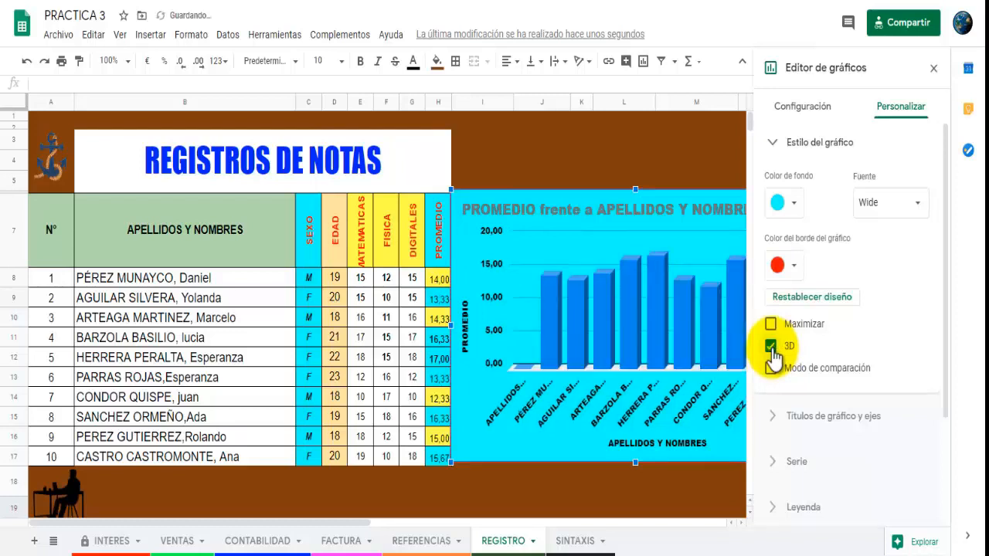
{"action": "left_click", "coordinate": [772, 142]}
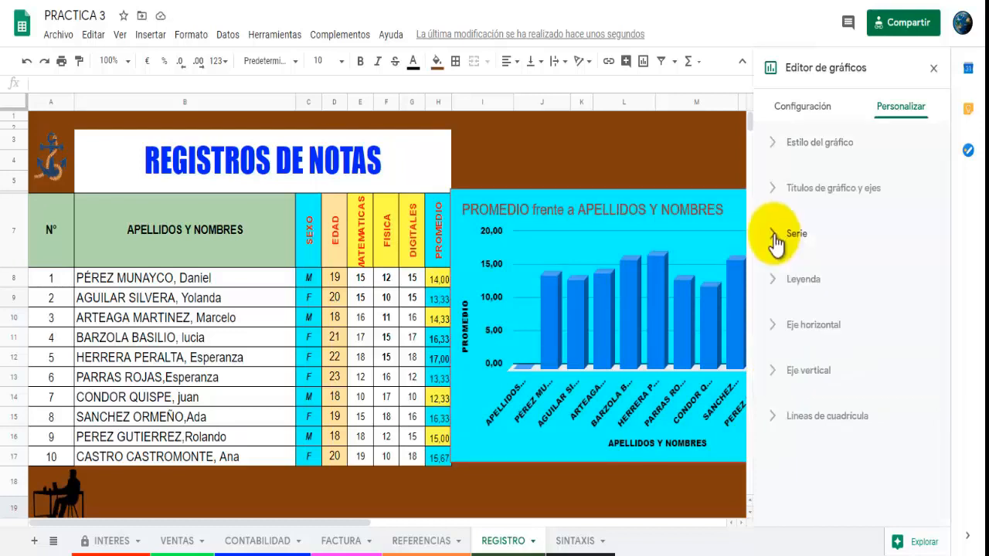
Set the column series color to red and enable its error bars
{"action": "left_click", "coordinate": [775, 243]}
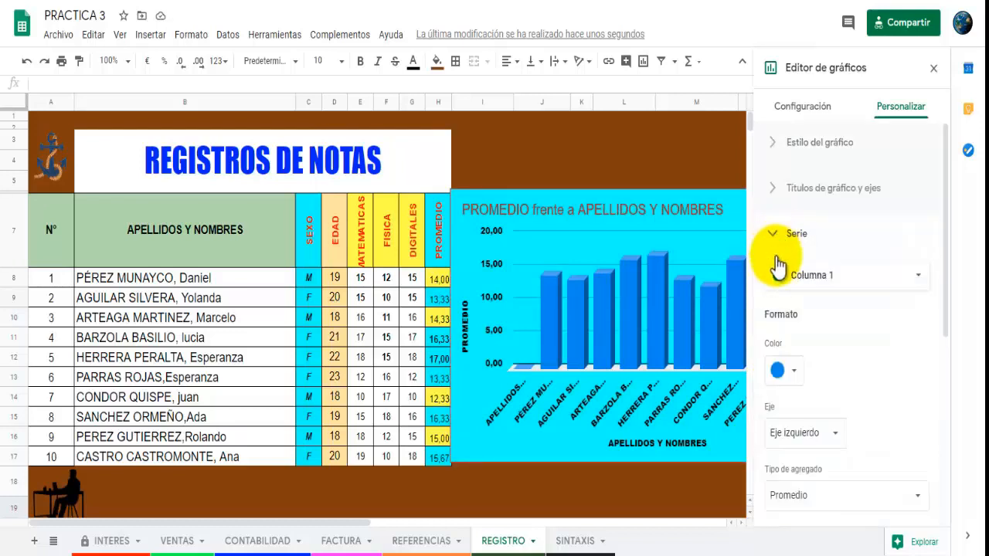
{"action": "left_click", "coordinate": [794, 369]}
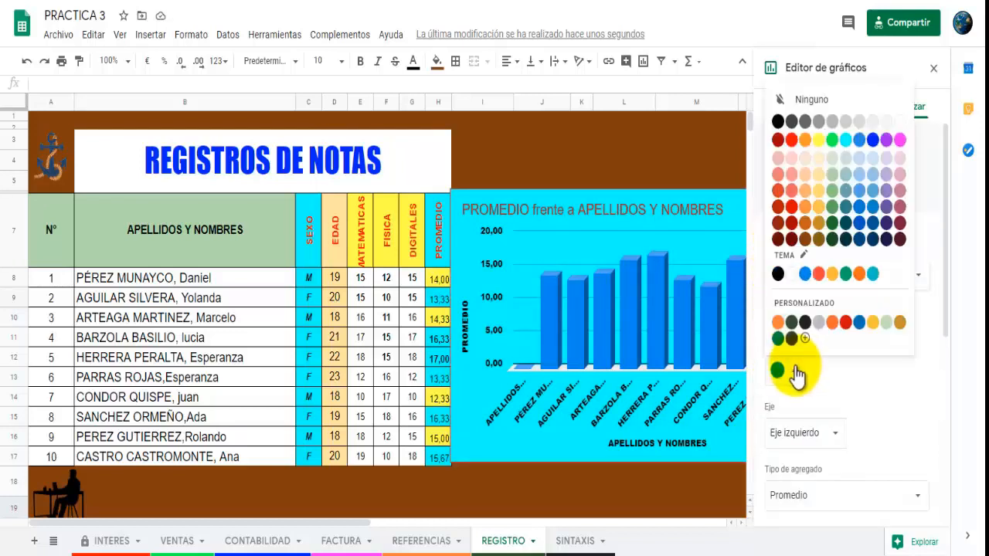
{"action": "left_click", "coordinate": [791, 139]}
{"action": "scroll", "coordinate": [811, 298], "scroll_direction": "down", "scroll_amount": 4}
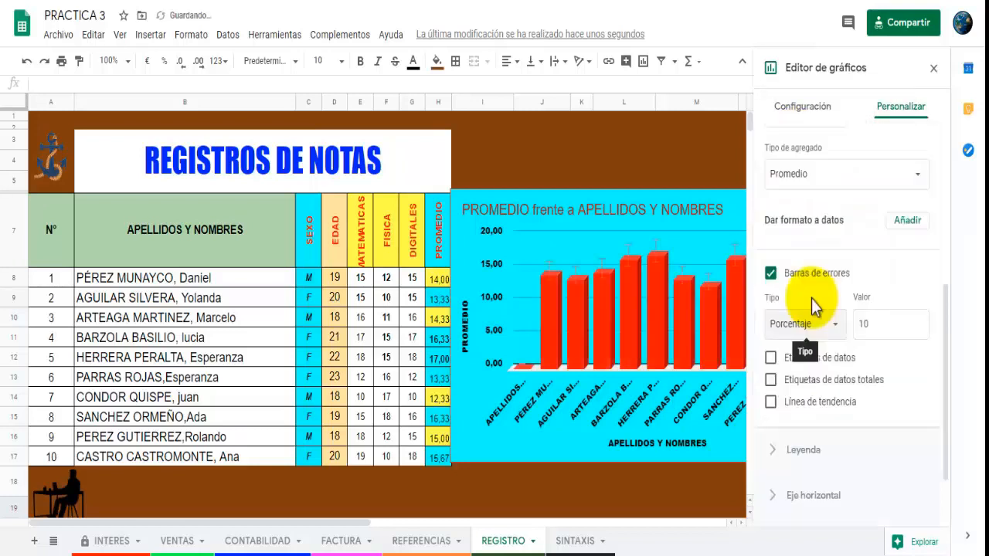
Enable data labels and total data labels on the chart's series
{"action": "left_click", "coordinate": [771, 359]}
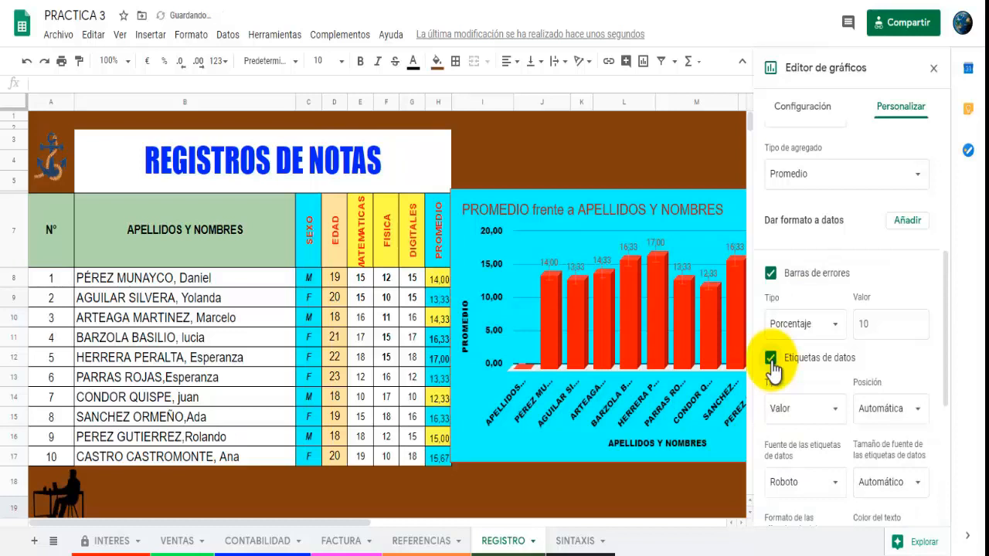
{"action": "scroll", "coordinate": [772, 371], "scroll_direction": "down", "scroll_amount": 4}
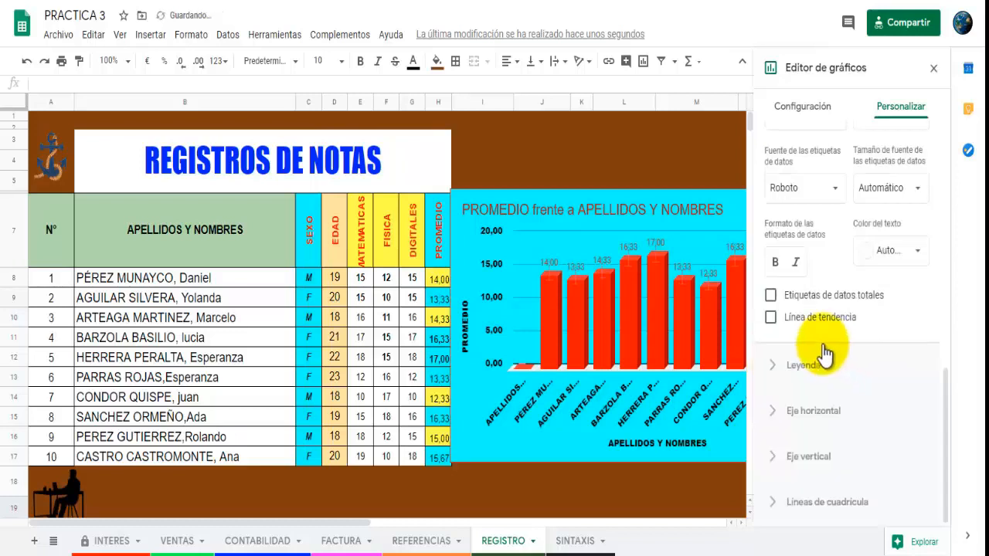
{"action": "left_click", "coordinate": [770, 297]}
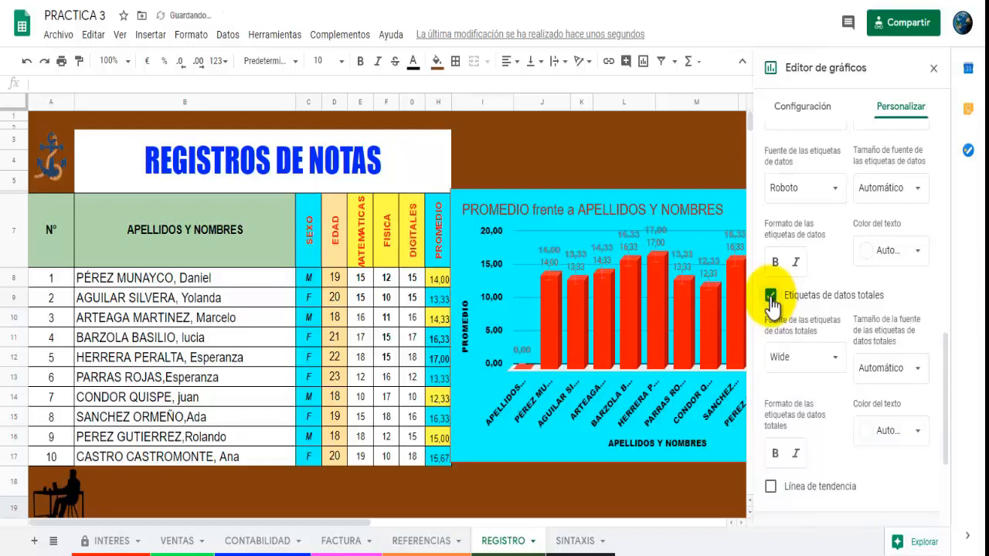
Add a trendline to the series, try the Exponencial and Polinómica types, and set its type to Media móvil
{"action": "scroll", "coordinate": [907, 435], "scroll_direction": "down", "scroll_amount": 2}
{"action": "left_click", "coordinate": [770, 317]}
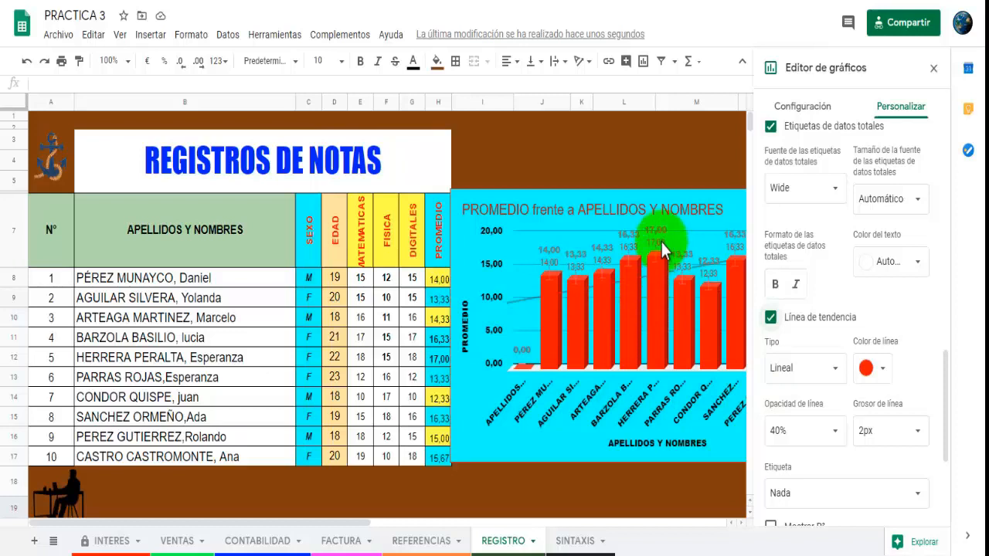
{"action": "scroll", "coordinate": [916, 390], "scroll_direction": "down", "scroll_amount": 3}
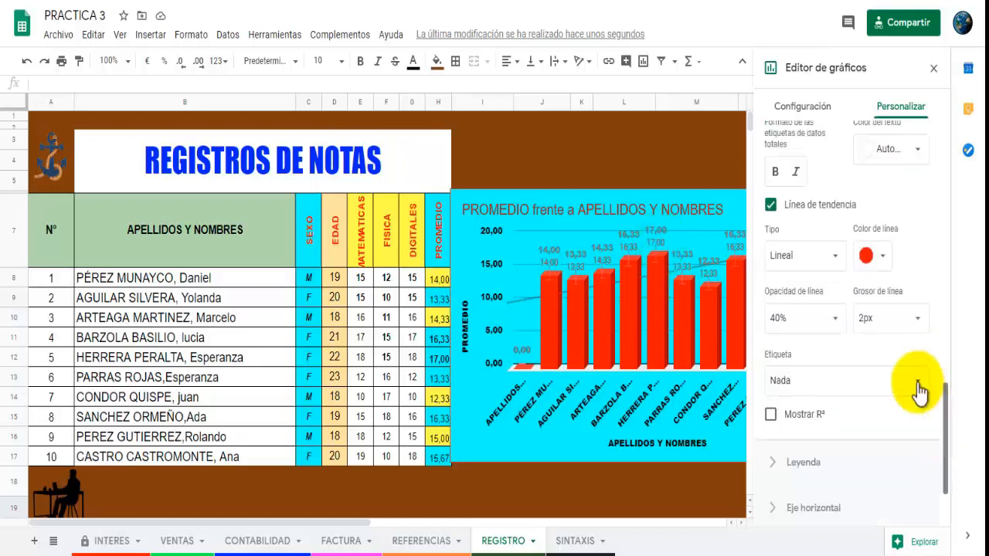
{"action": "left_click", "coordinate": [839, 260]}
{"action": "left_click", "coordinate": [825, 277]}
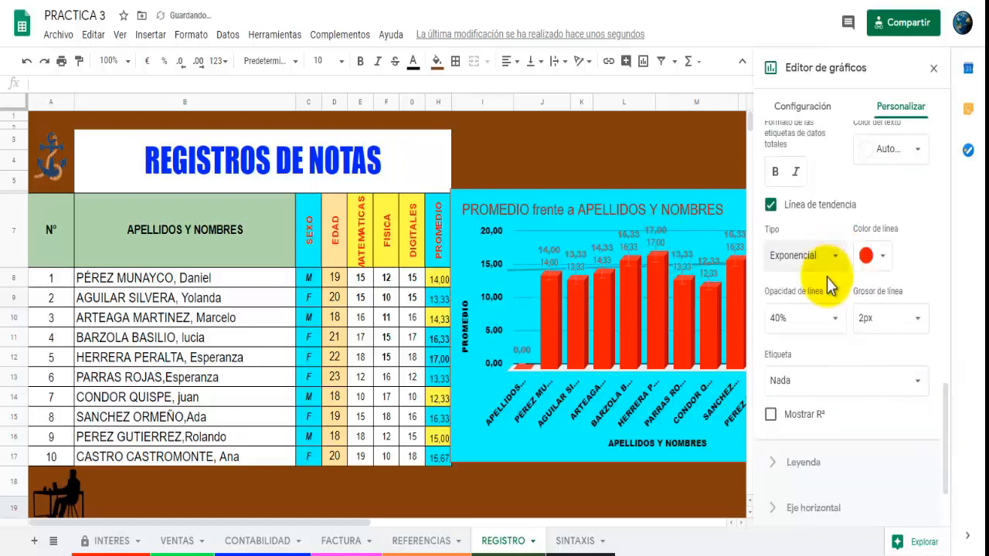
{"action": "left_click", "coordinate": [833, 257]}
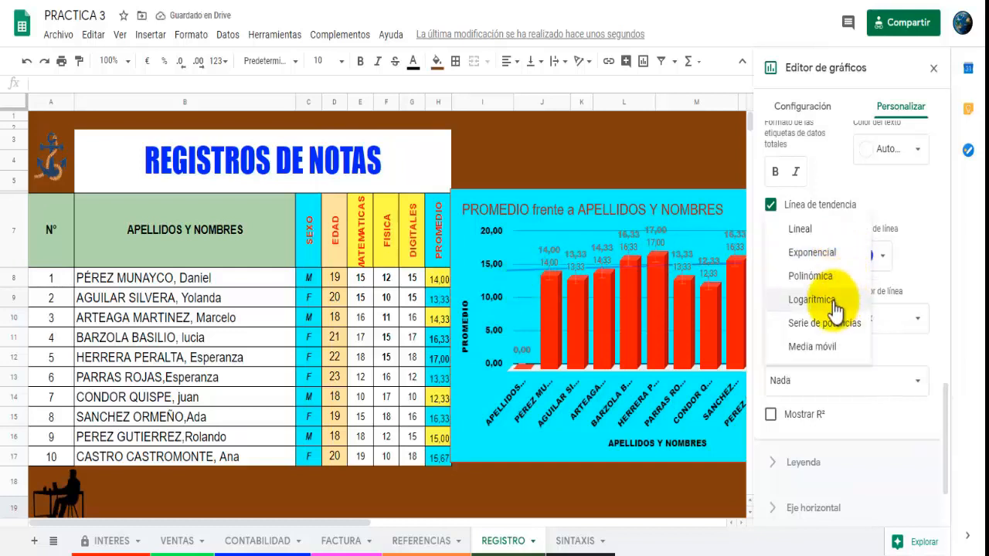
{"action": "left_click", "coordinate": [818, 277]}
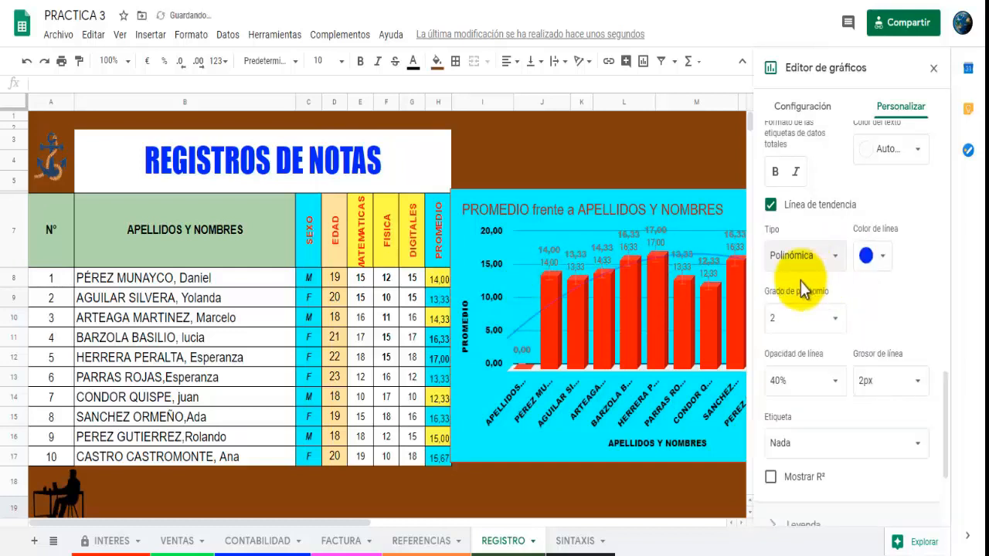
{"action": "left_click", "coordinate": [834, 255]}
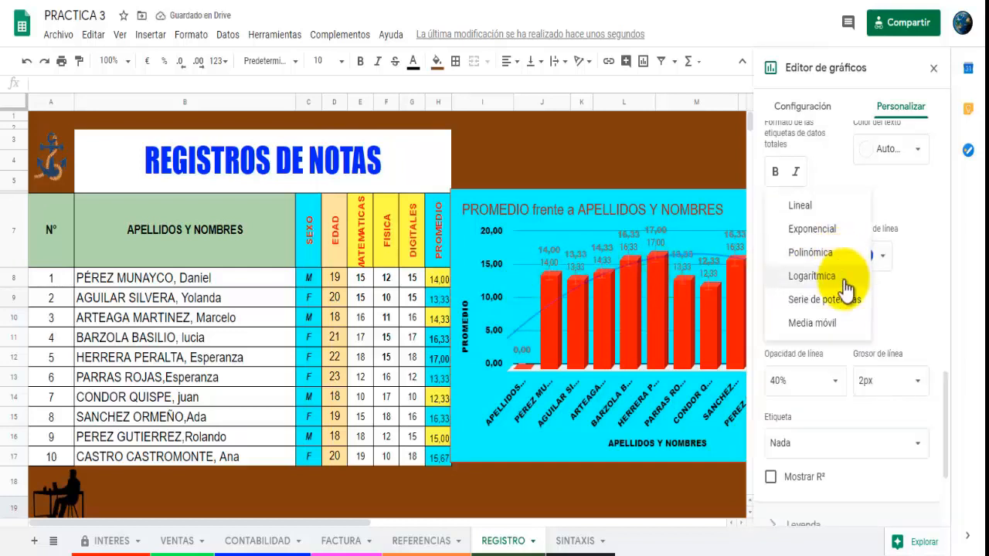
{"action": "left_click", "coordinate": [823, 326]}
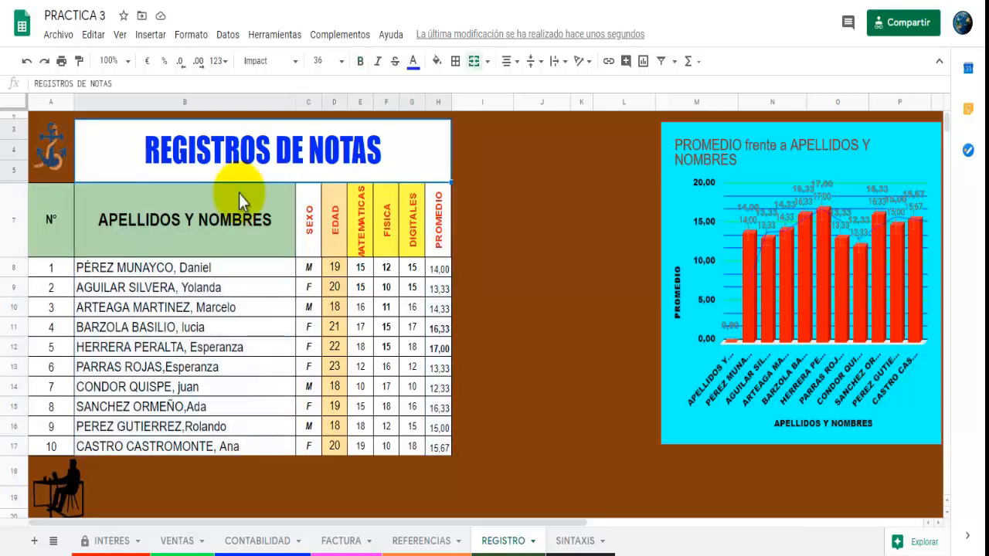
Insert a chart from the REGISTROS DE NOTAS title plus the APELLIDOS Y NOMBRES and PROMEDIO columns down to row 17
{"action": "left_click", "coordinate": [239, 194], "text": "ctrl"}
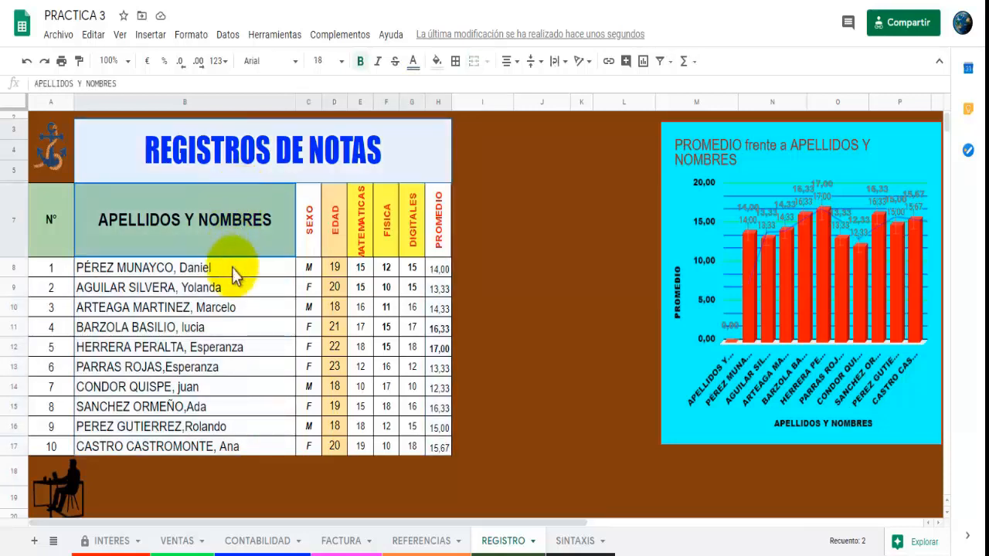
{"action": "left_click_drag", "start_coordinate": [233, 272], "coordinate": [225, 447]}
{"action": "left_click", "coordinate": [440, 255], "text": "ctrl"}
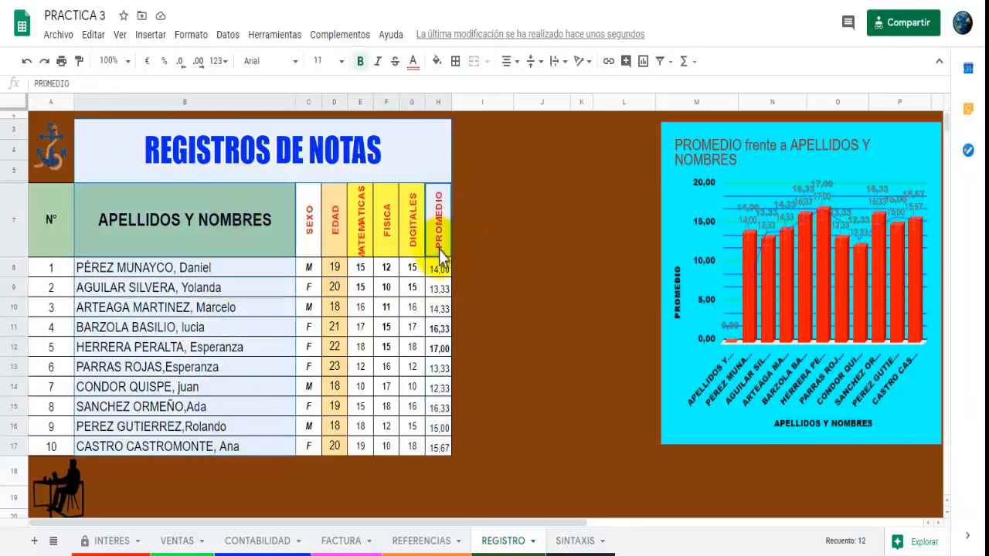
{"action": "left_click_drag", "start_coordinate": [440, 255], "coordinate": [441, 442]}
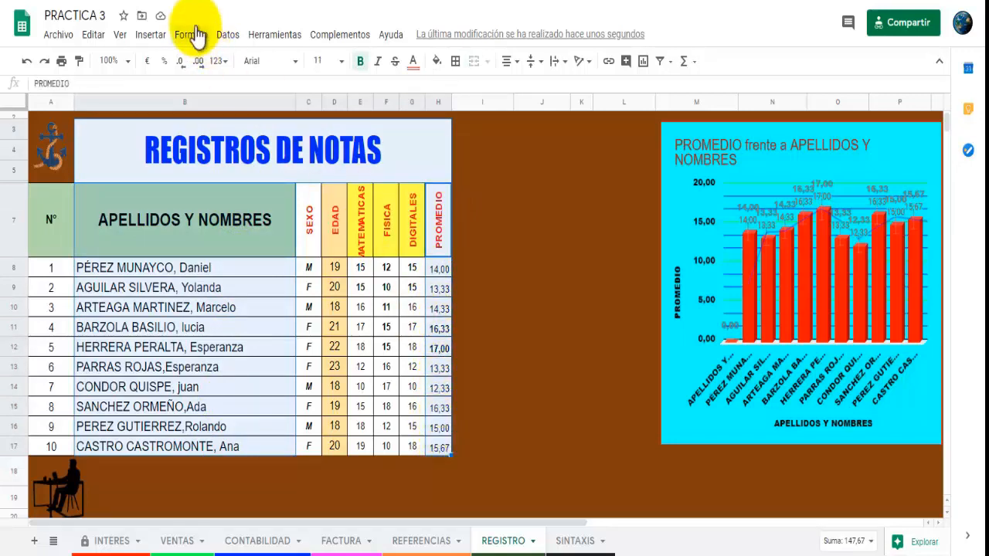
{"action": "left_click", "coordinate": [150, 35]}
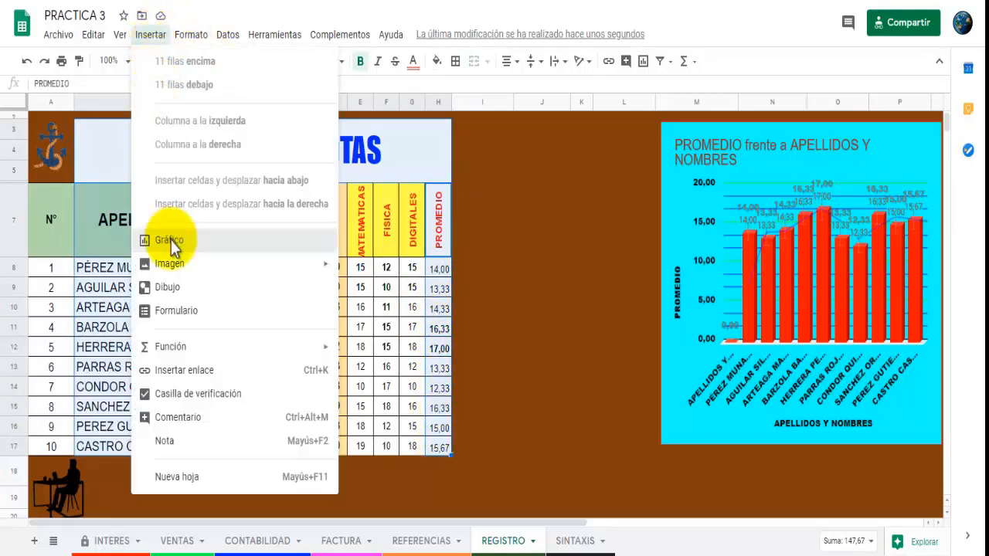
{"action": "left_click", "coordinate": [171, 240]}
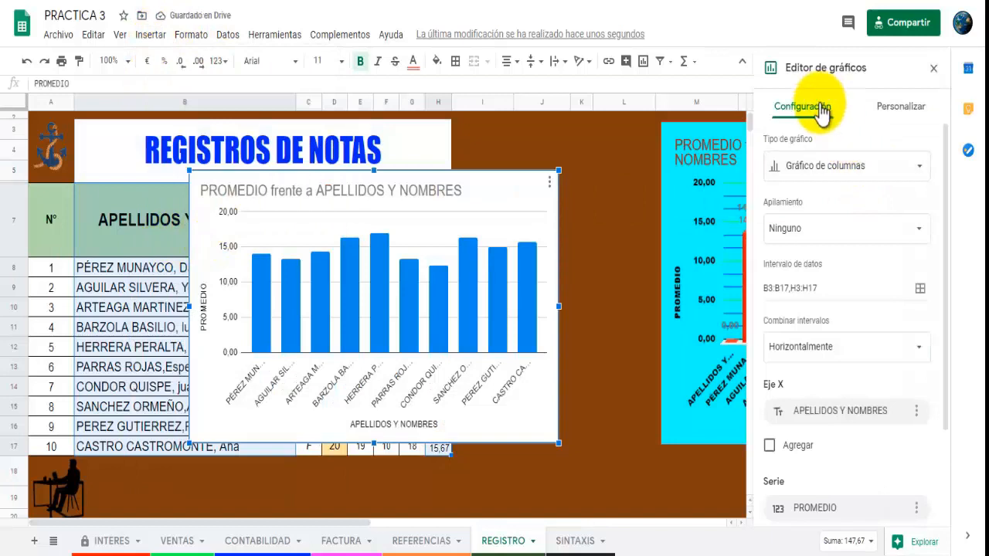
Change the new chart's type to Gráfico circular 3D and set its circle hole to 25%
{"action": "left_click", "coordinate": [920, 171]}
{"action": "left_click", "coordinate": [906, 350]}
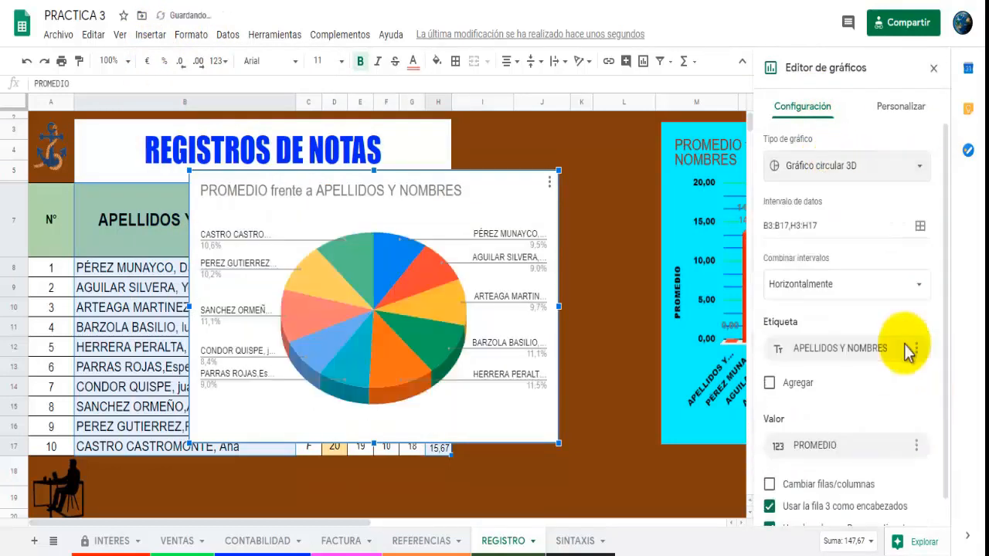
{"action": "left_click", "coordinate": [903, 108]}
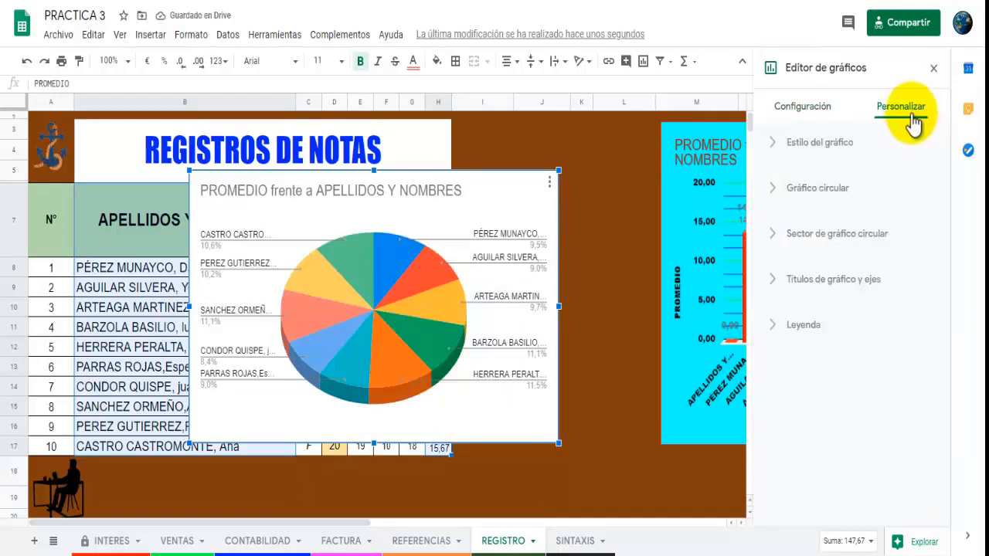
{"action": "left_click", "coordinate": [775, 195]}
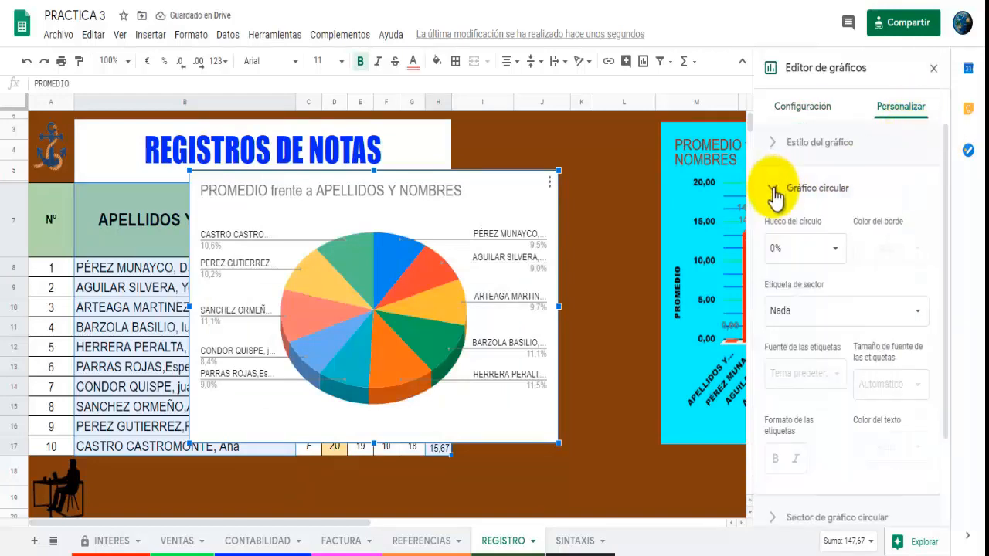
{"action": "left_click", "coordinate": [836, 251]}
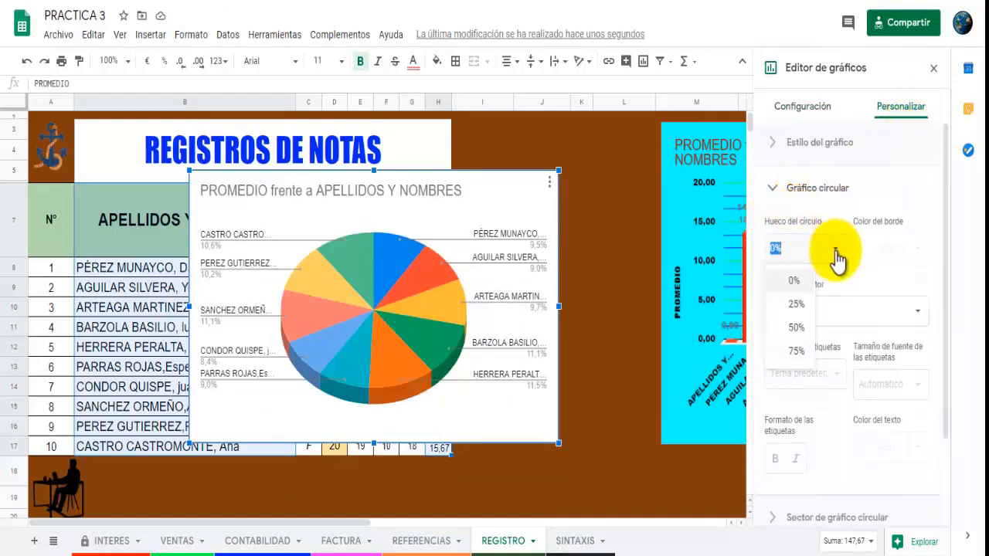
{"action": "left_click", "coordinate": [818, 302]}
{"action": "left_click", "coordinate": [775, 189]}
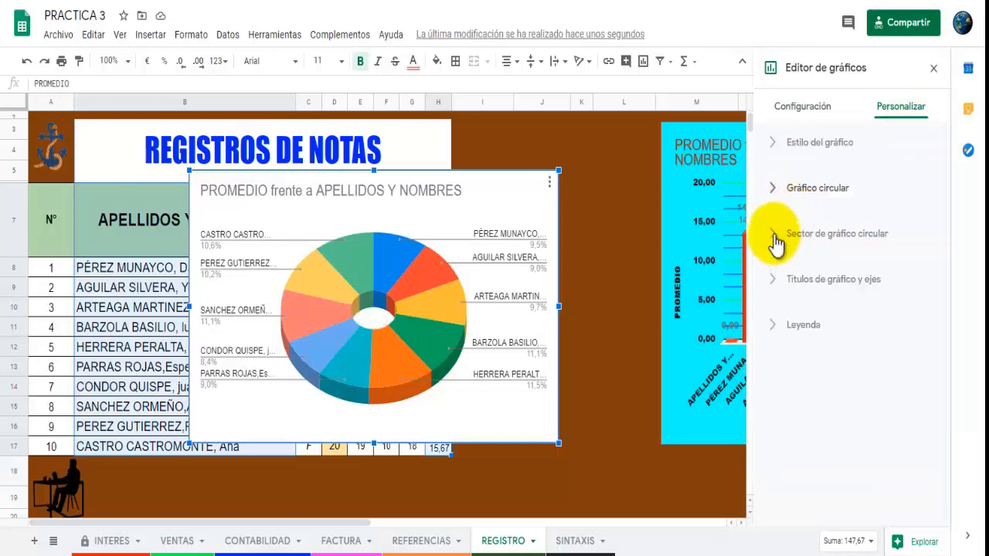
Set the second student's slice to a 25% distance from the center and place the legend below the pie
{"action": "left_click", "coordinate": [775, 235]}
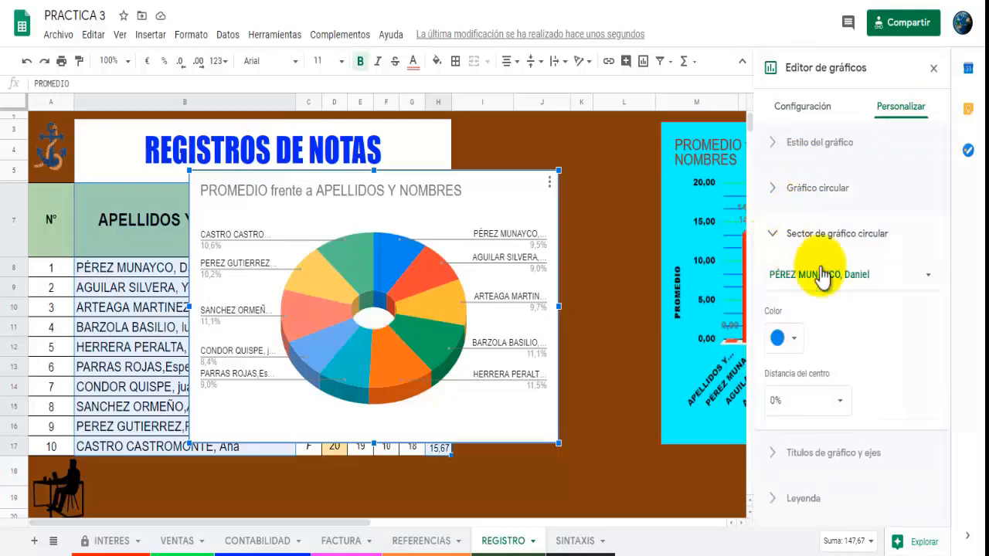
{"action": "left_click", "coordinate": [925, 279]}
{"action": "left_click", "coordinate": [868, 295]}
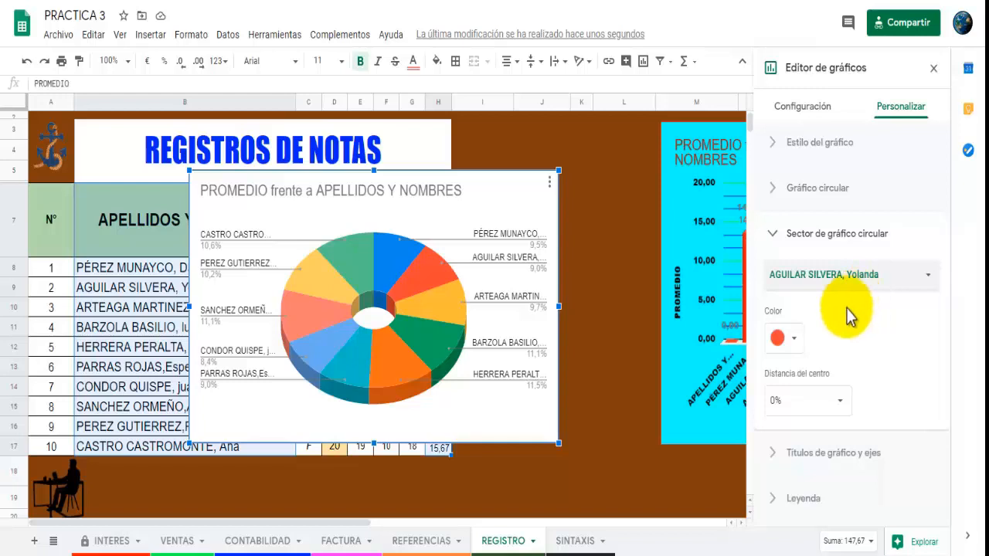
{"action": "left_click", "coordinate": [840, 401]}
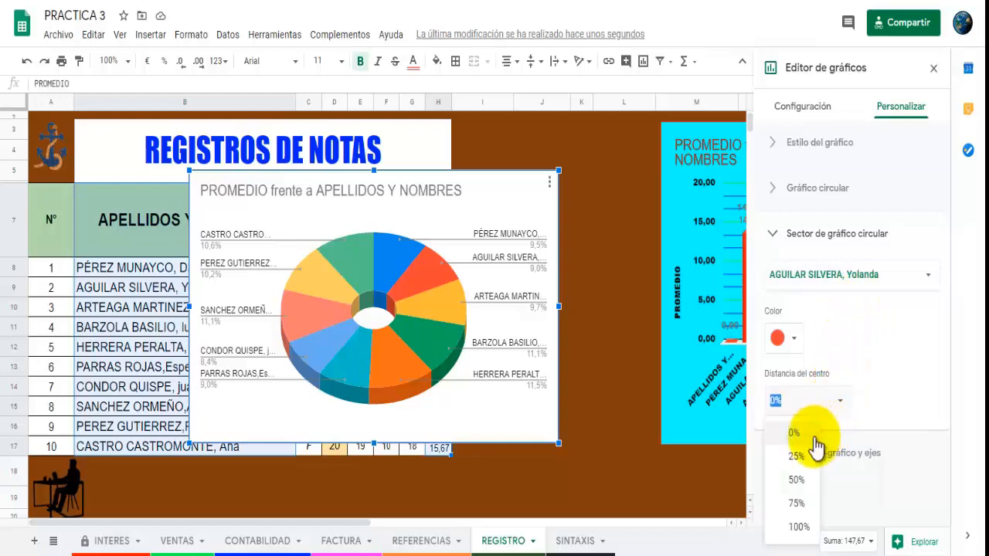
{"action": "left_click", "coordinate": [792, 457]}
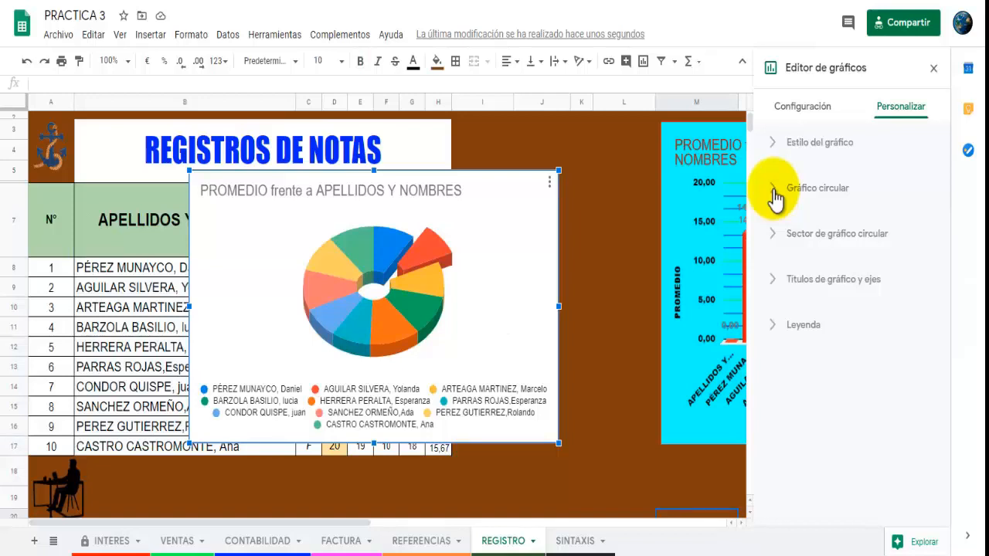
Set the pie chart's slice labels to Valor and close the chart editor
{"action": "left_click", "coordinate": [774, 191]}
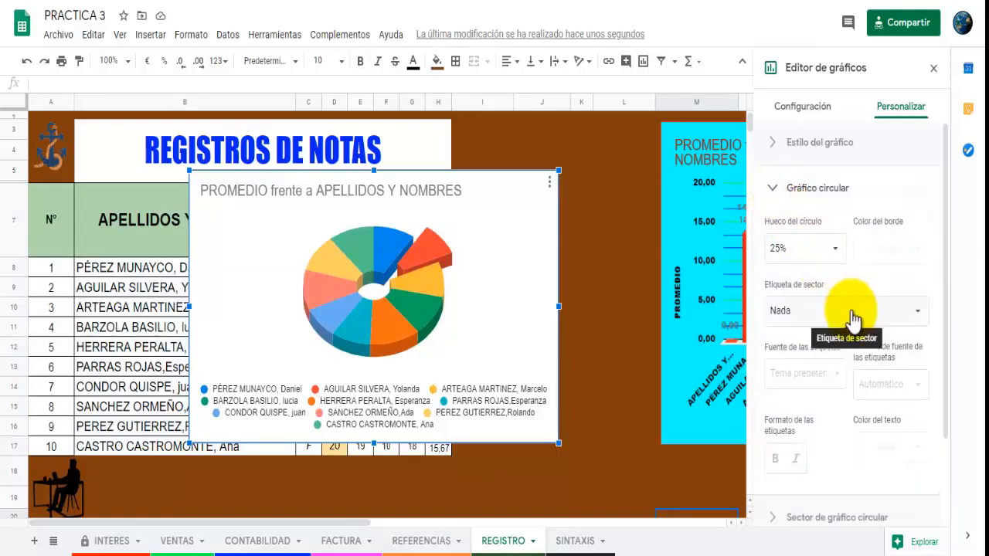
{"action": "left_click", "coordinate": [920, 325]}
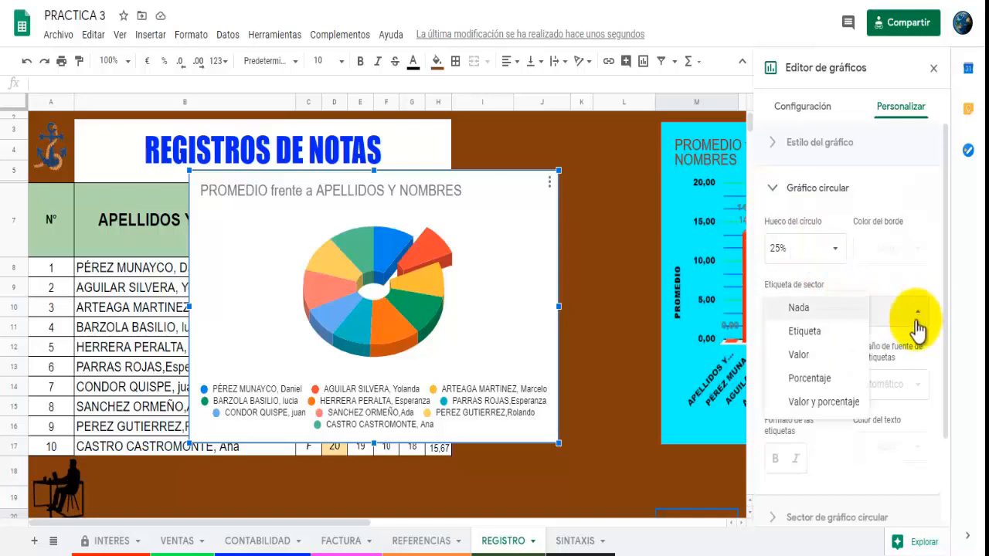
{"action": "left_click", "coordinate": [801, 355]}
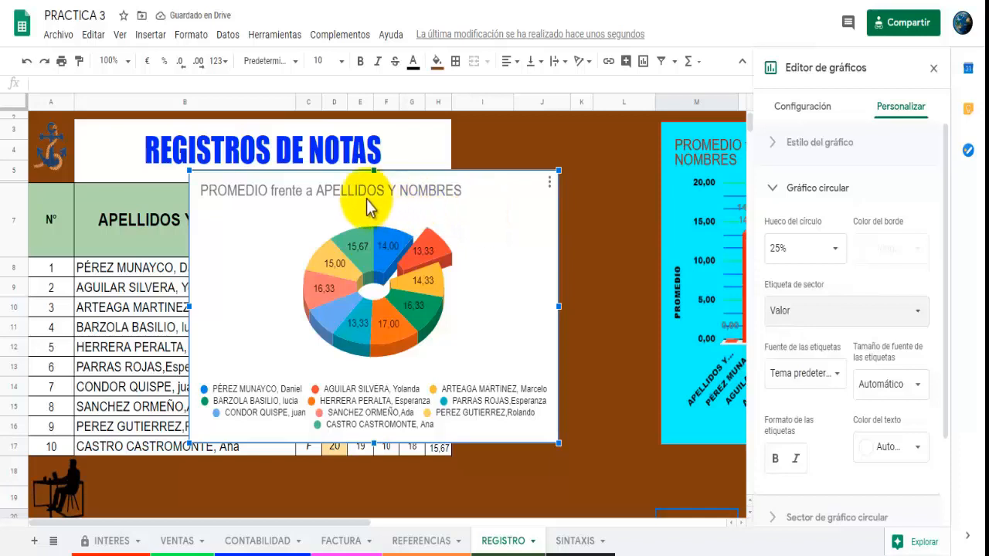
{"action": "left_click", "coordinate": [934, 68]}
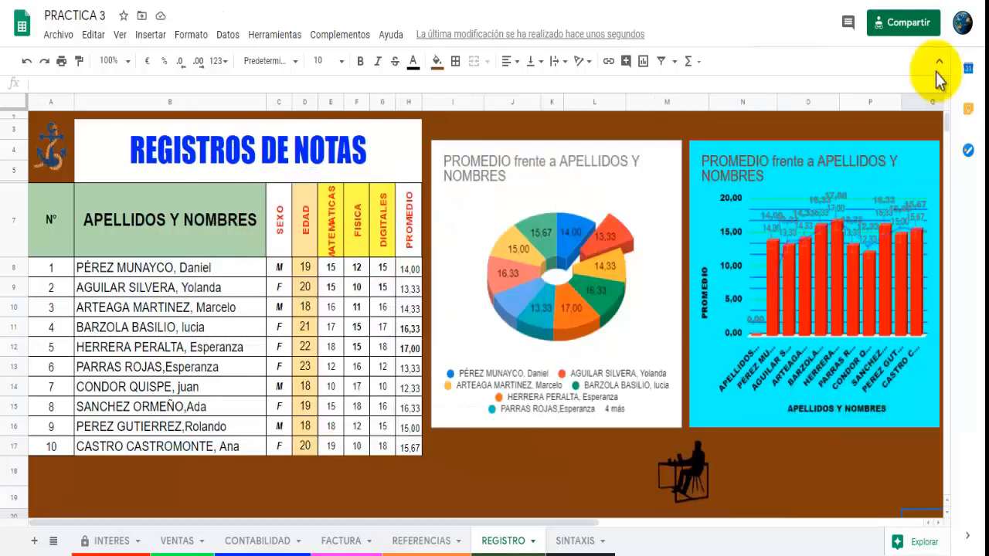